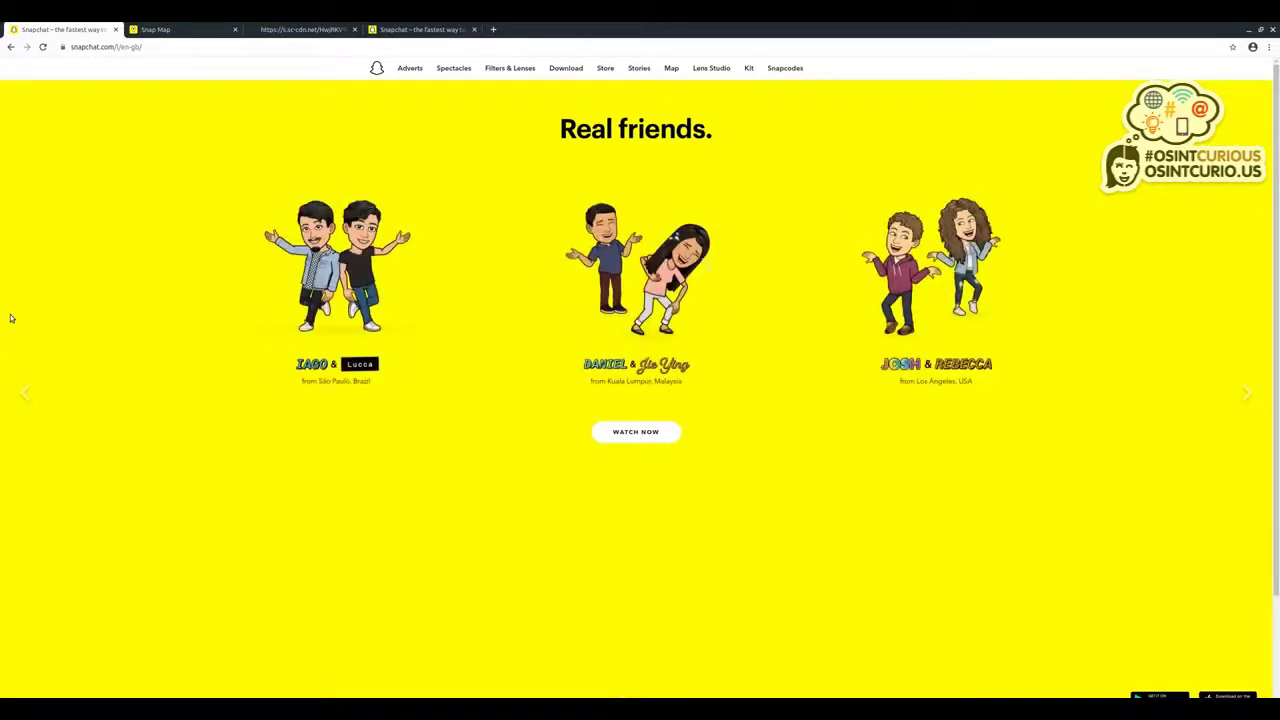
- Switch to the Snap Map and examine the worldwide snap activity across the continents
{"action": "left_click", "coordinate": [178, 31]}
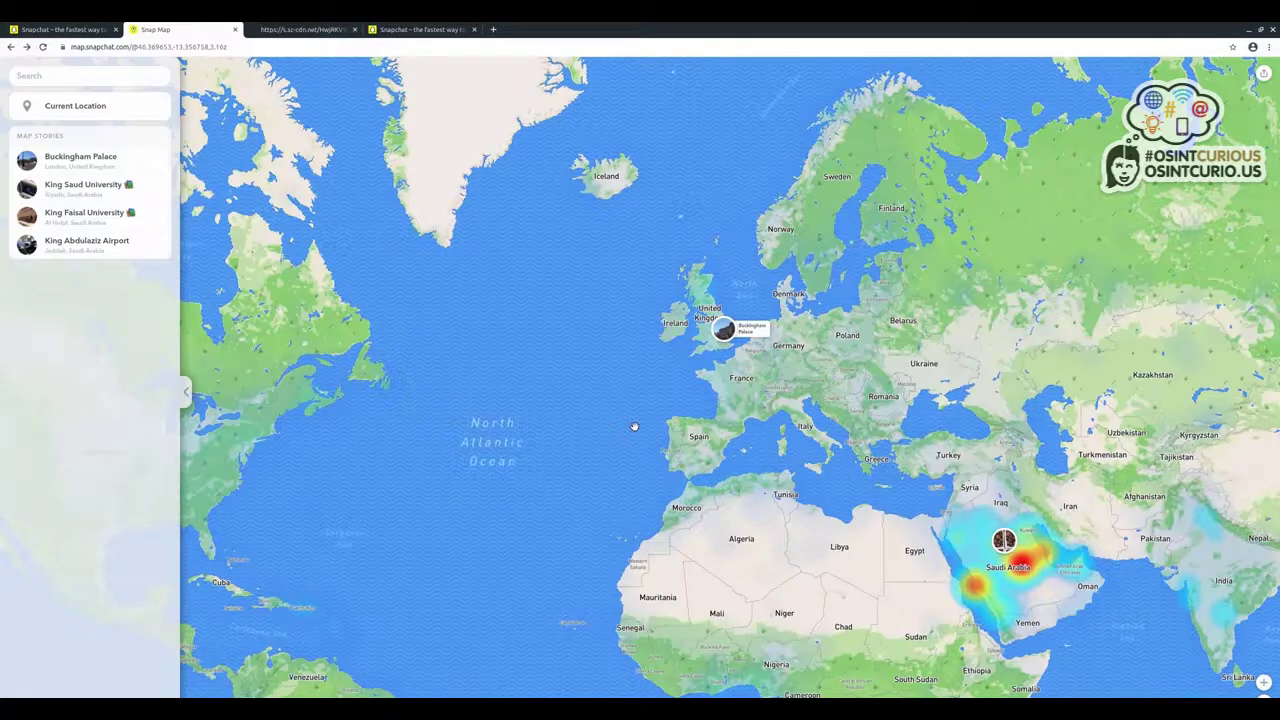
{"action": "scroll", "coordinate": [660, 390], "scroll_direction": "down", "scroll_amount": 2}
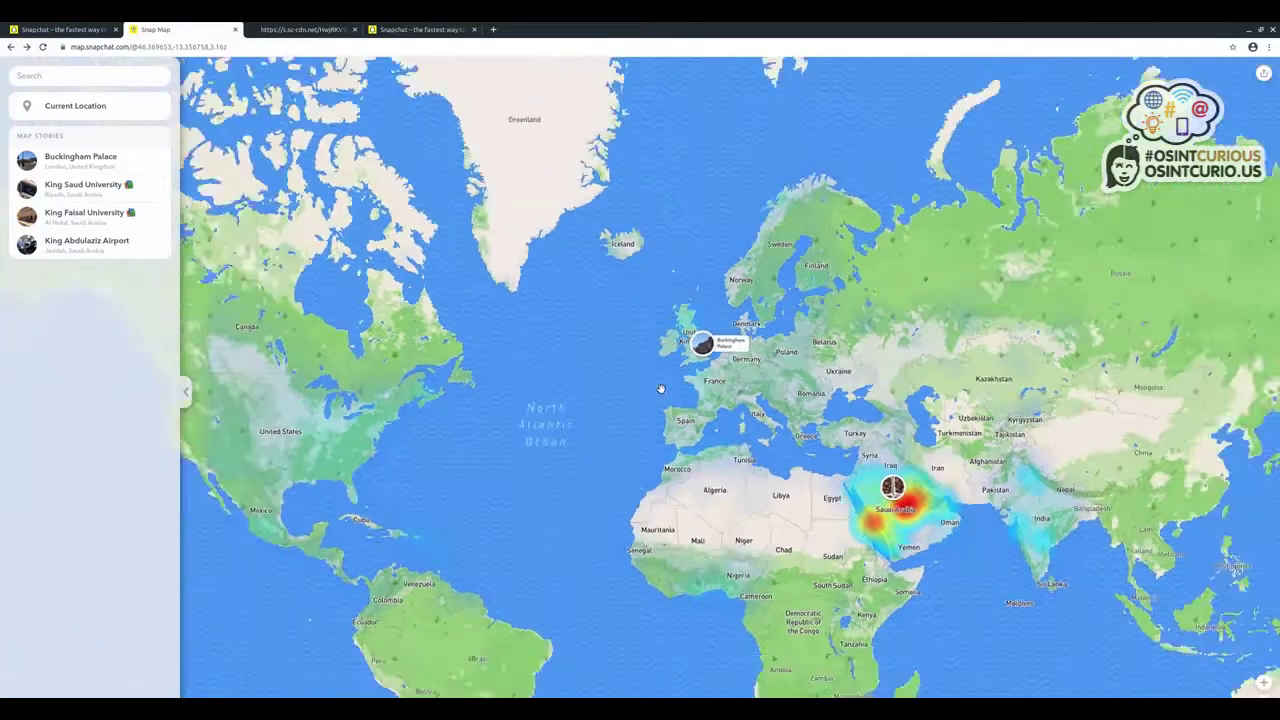
{"action": "scroll", "coordinate": [660, 390], "scroll_direction": "down", "scroll_amount": 2}
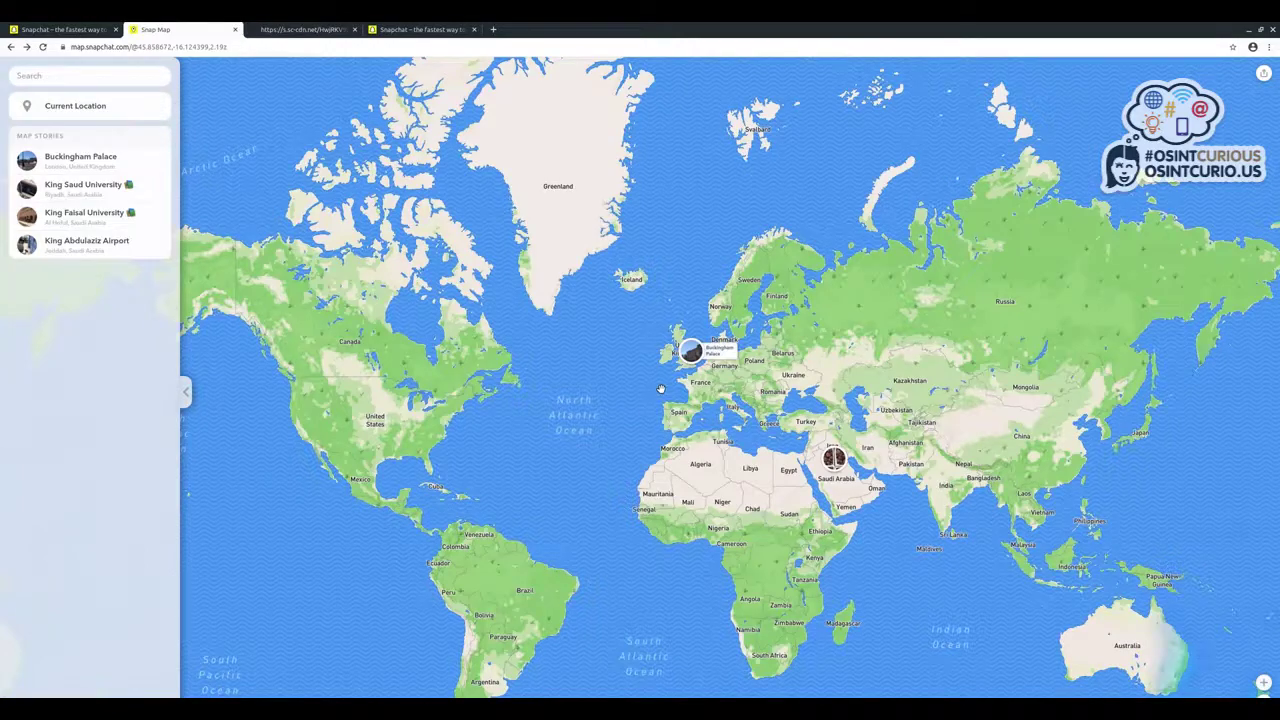
{"action": "scroll", "coordinate": [660, 388], "scroll_direction": "up", "scroll_amount": 3}
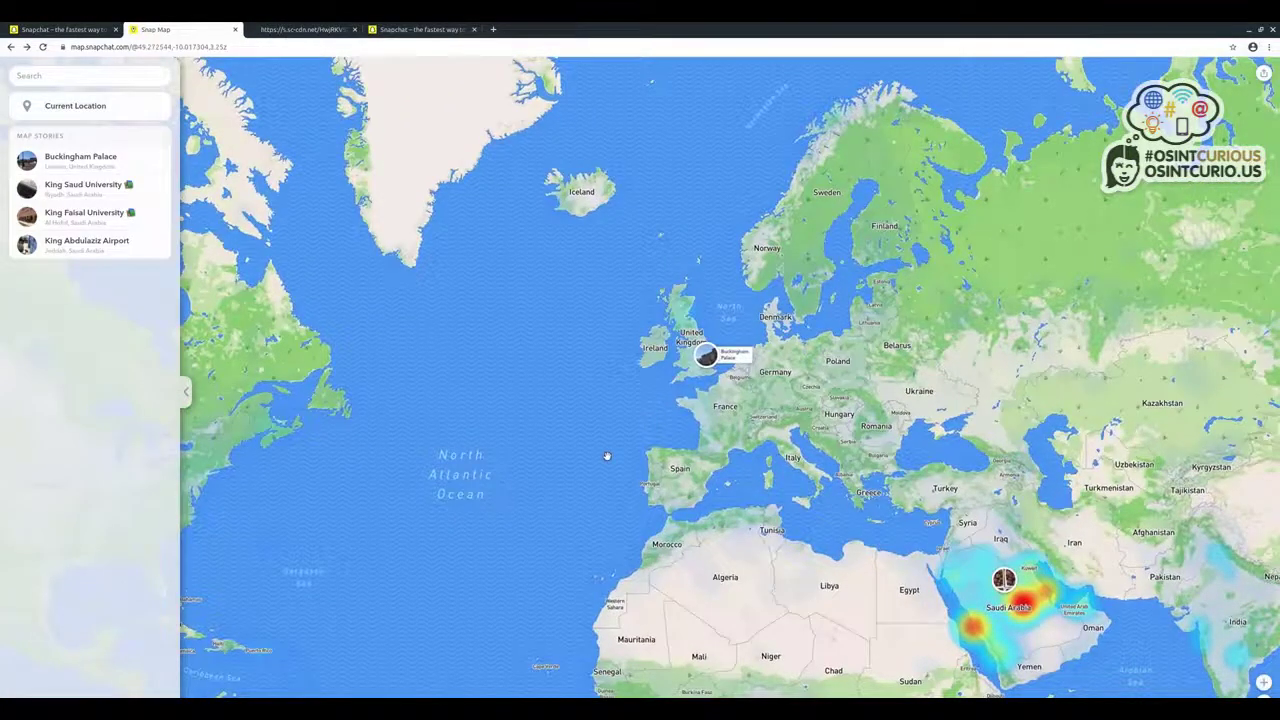
{"action": "scroll", "coordinate": [607, 456], "scroll_direction": "down", "scroll_amount": 3}
{"action": "scroll", "coordinate": [559, 553], "scroll_direction": "down", "scroll_amount": 2}
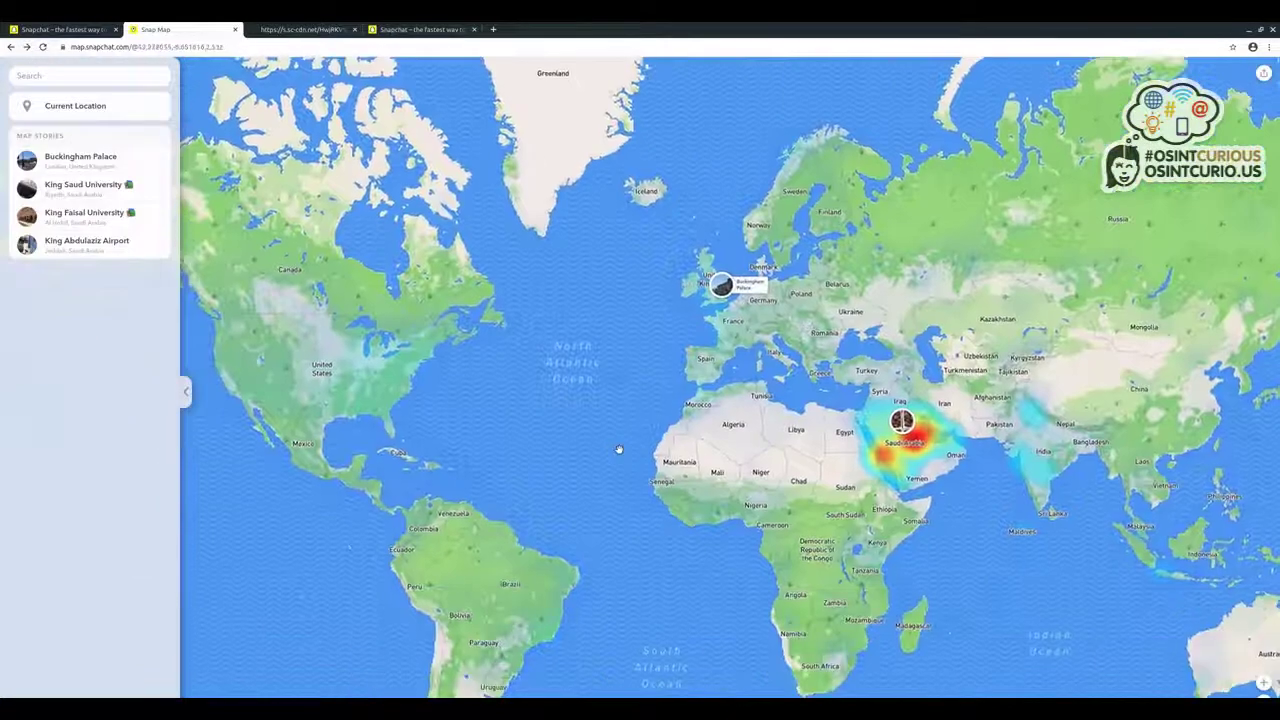
{"action": "scroll", "coordinate": [617, 449], "scroll_direction": "down", "scroll_amount": 2}
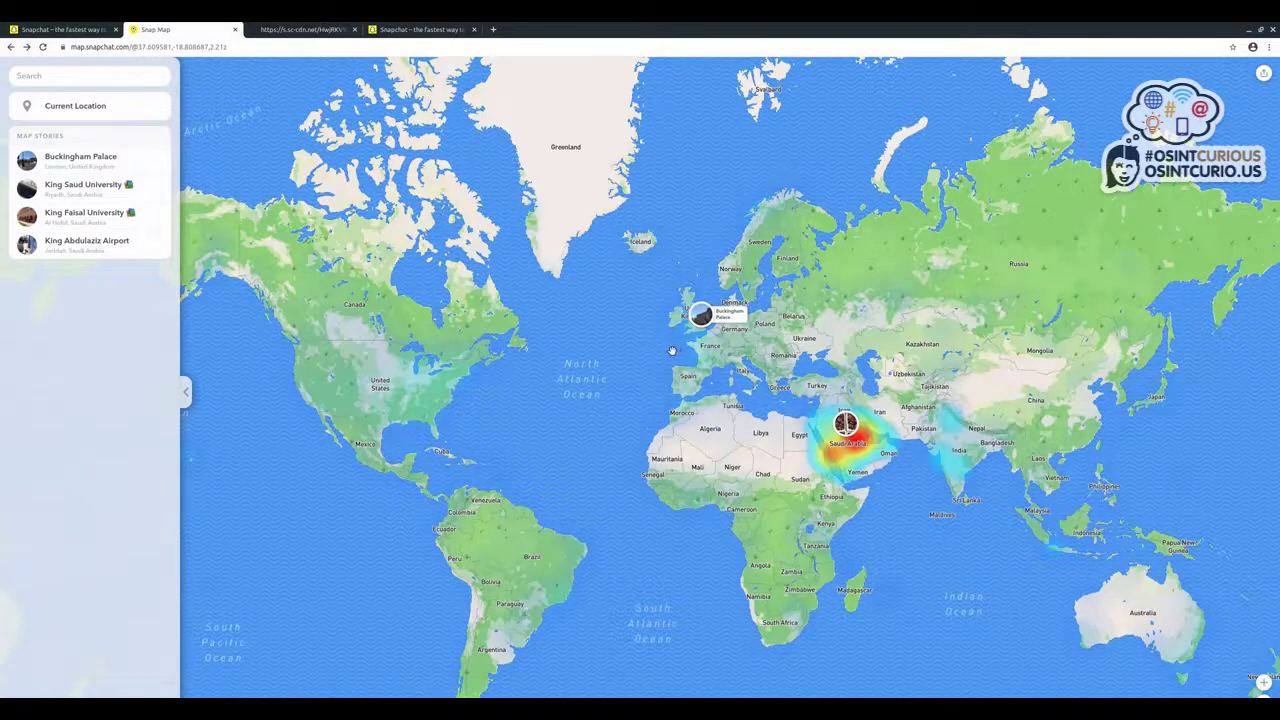
{"action": "left_click_drag", "start_coordinate": [680, 354], "coordinate": [702, 392]}
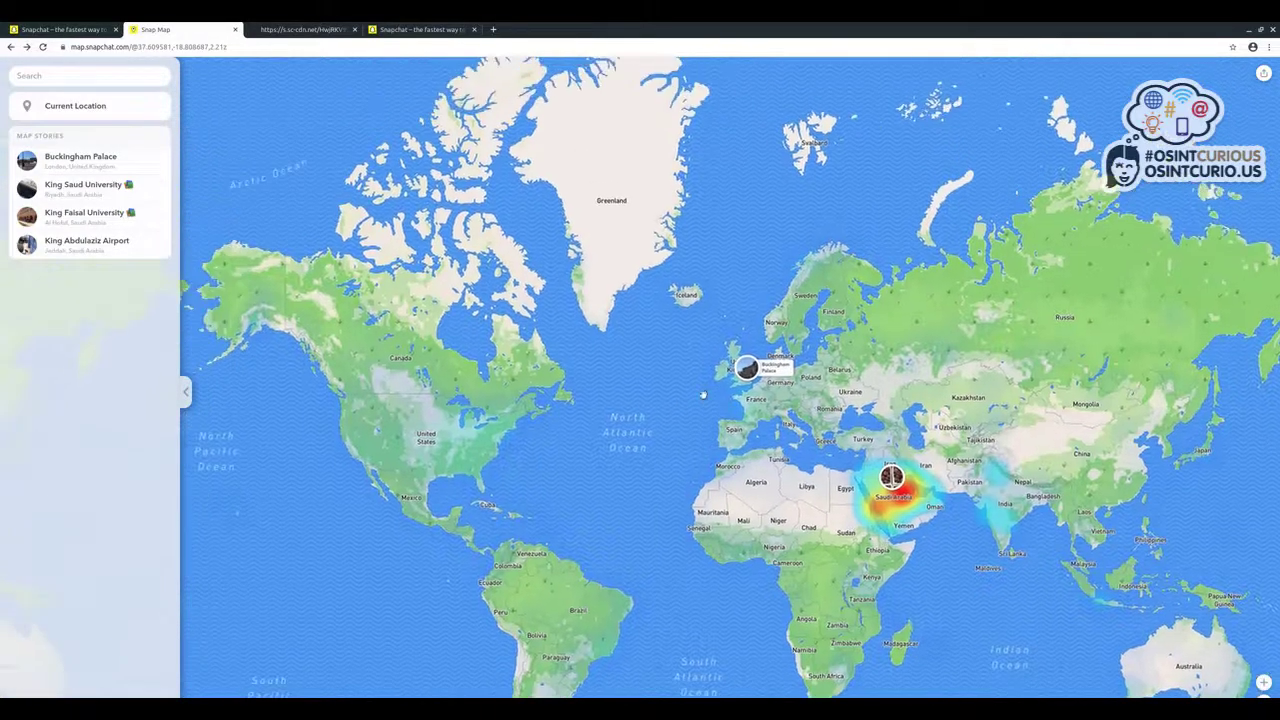
- Open a public snap posted in Manchester city centre, near the Mancunian Way
{"action": "scroll", "coordinate": [690, 410], "scroll_direction": "up", "scroll_amount": 3}
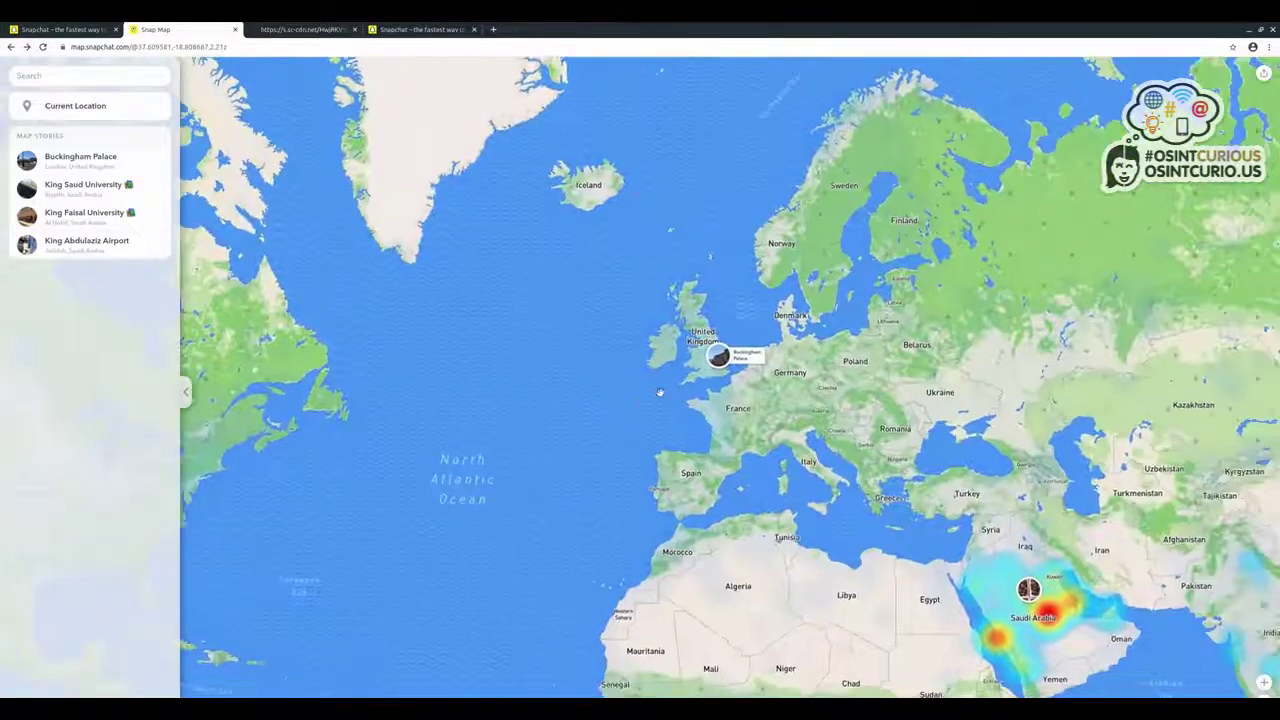
{"action": "scroll", "coordinate": [668, 386], "scroll_direction": "up", "scroll_amount": 3}
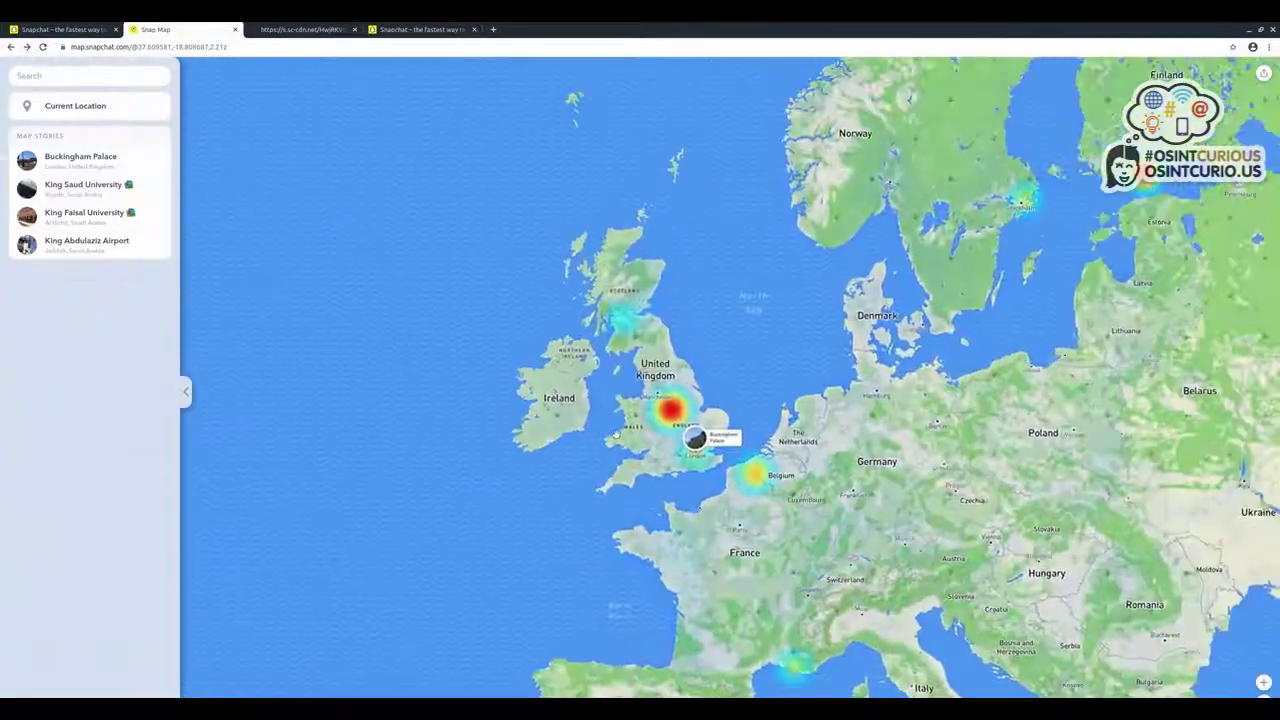
{"action": "scroll", "coordinate": [614, 432], "scroll_direction": "up", "scroll_amount": 2}
{"action": "scroll", "coordinate": [686, 358], "scroll_direction": "up", "scroll_amount": 2}
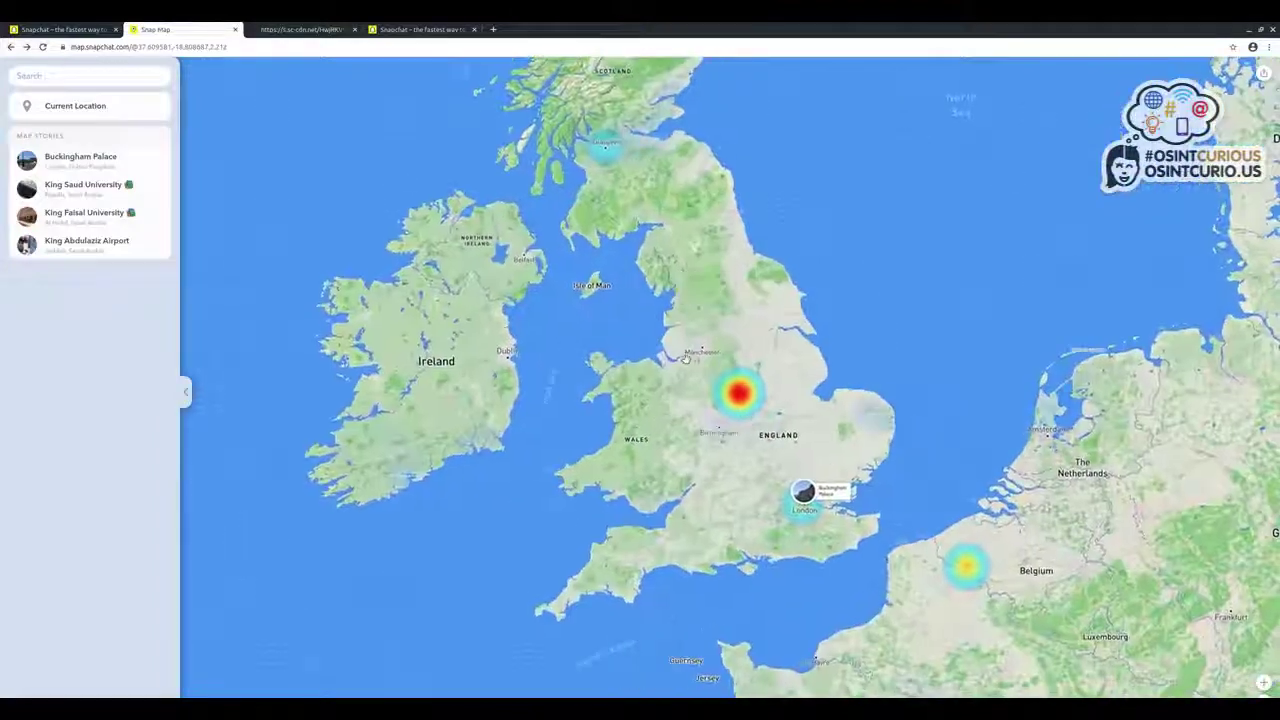
{"action": "scroll", "coordinate": [686, 358], "scroll_direction": "up", "scroll_amount": 2}
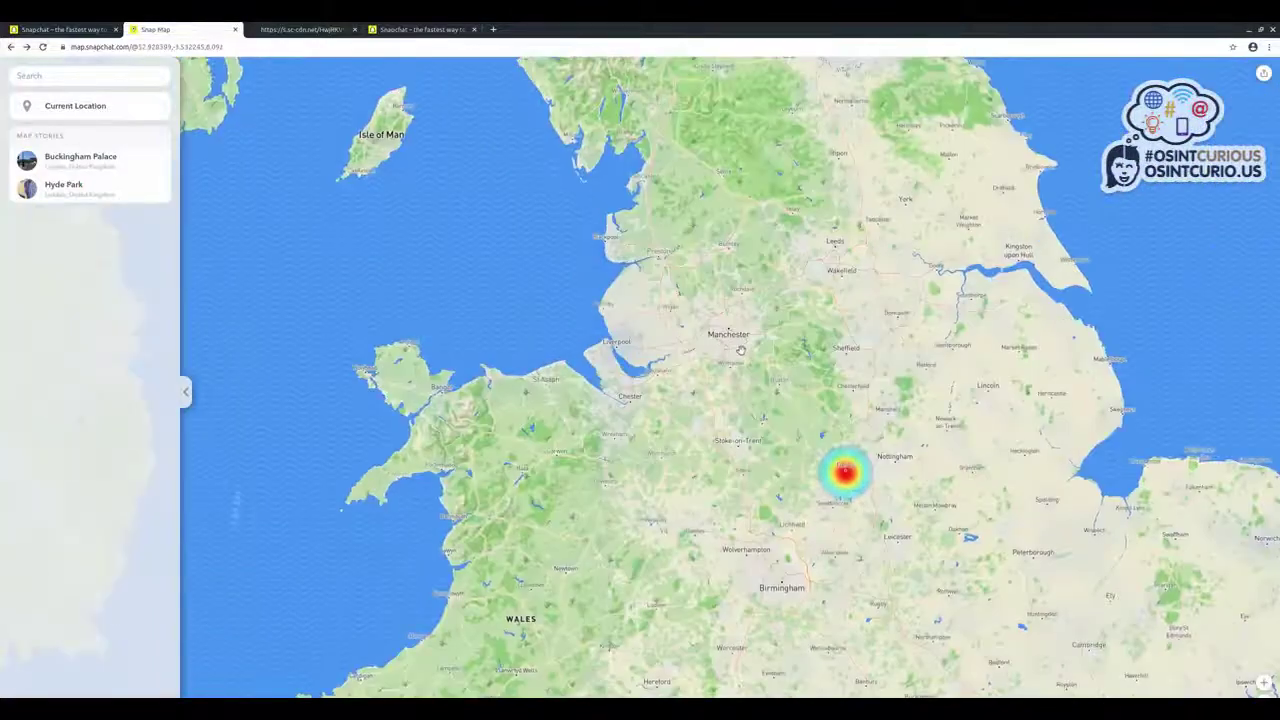
{"action": "scroll", "coordinate": [742, 352], "scroll_direction": "up", "scroll_amount": 2}
{"action": "scroll", "coordinate": [697, 403], "scroll_direction": "up", "scroll_amount": 2}
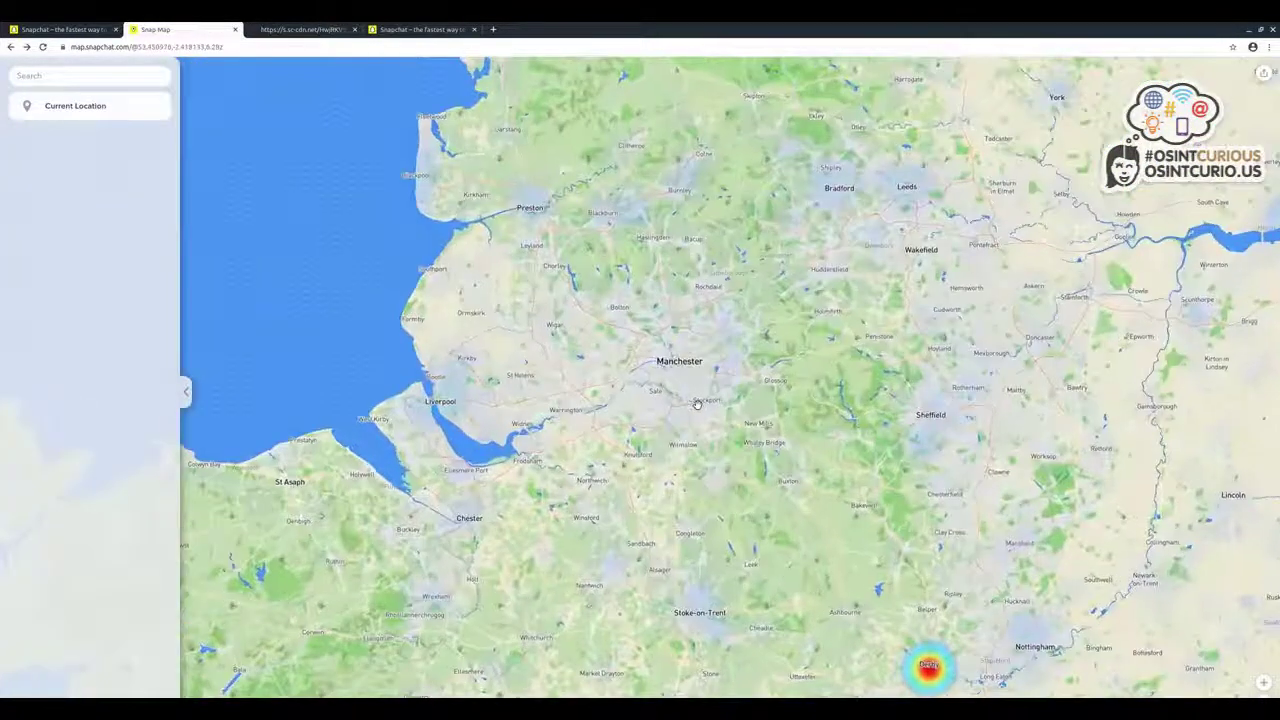
{"action": "scroll", "coordinate": [697, 403], "scroll_direction": "up", "scroll_amount": 2}
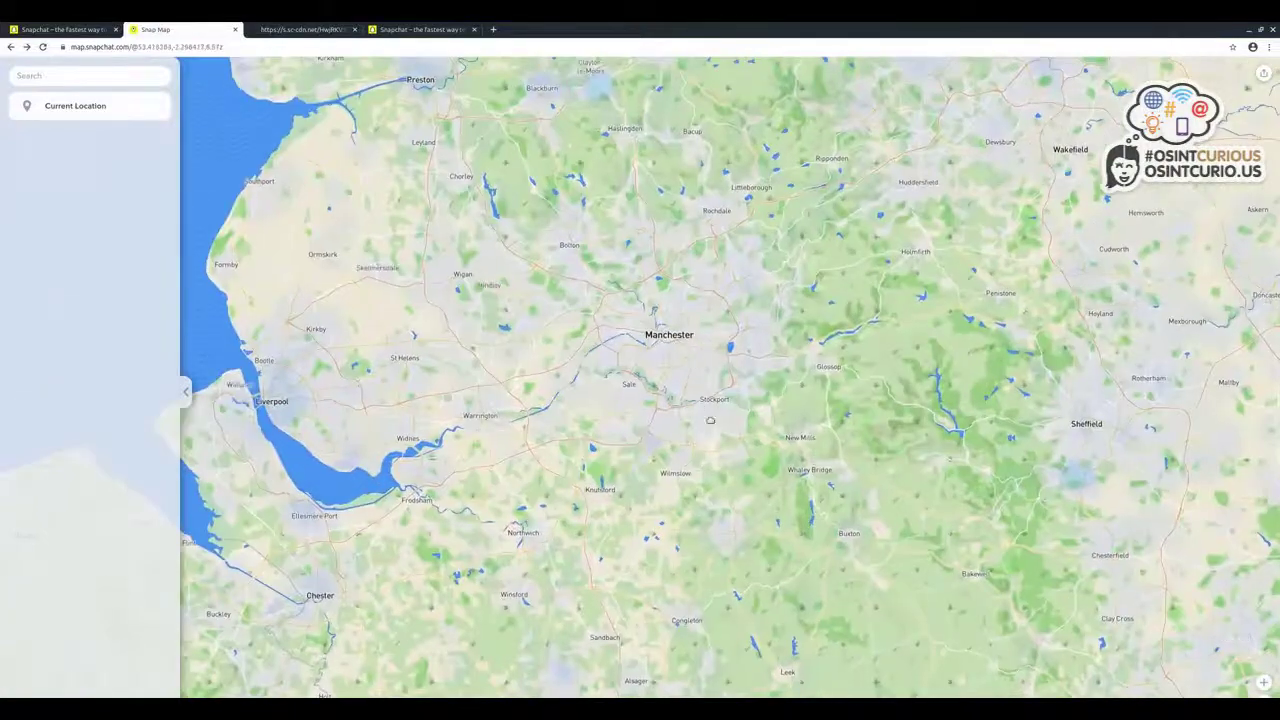
{"action": "scroll", "coordinate": [715, 433], "scroll_direction": "up", "scroll_amount": 3}
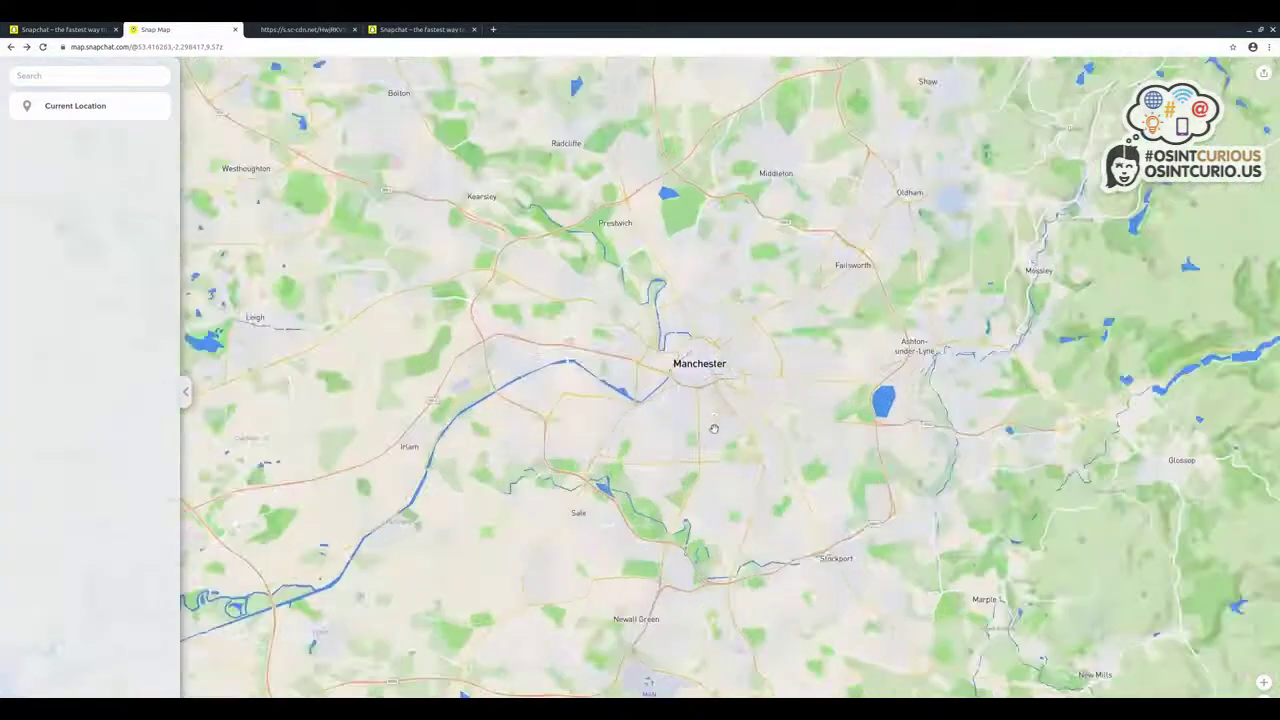
{"action": "scroll", "coordinate": [714, 421], "scroll_direction": "up", "scroll_amount": 2}
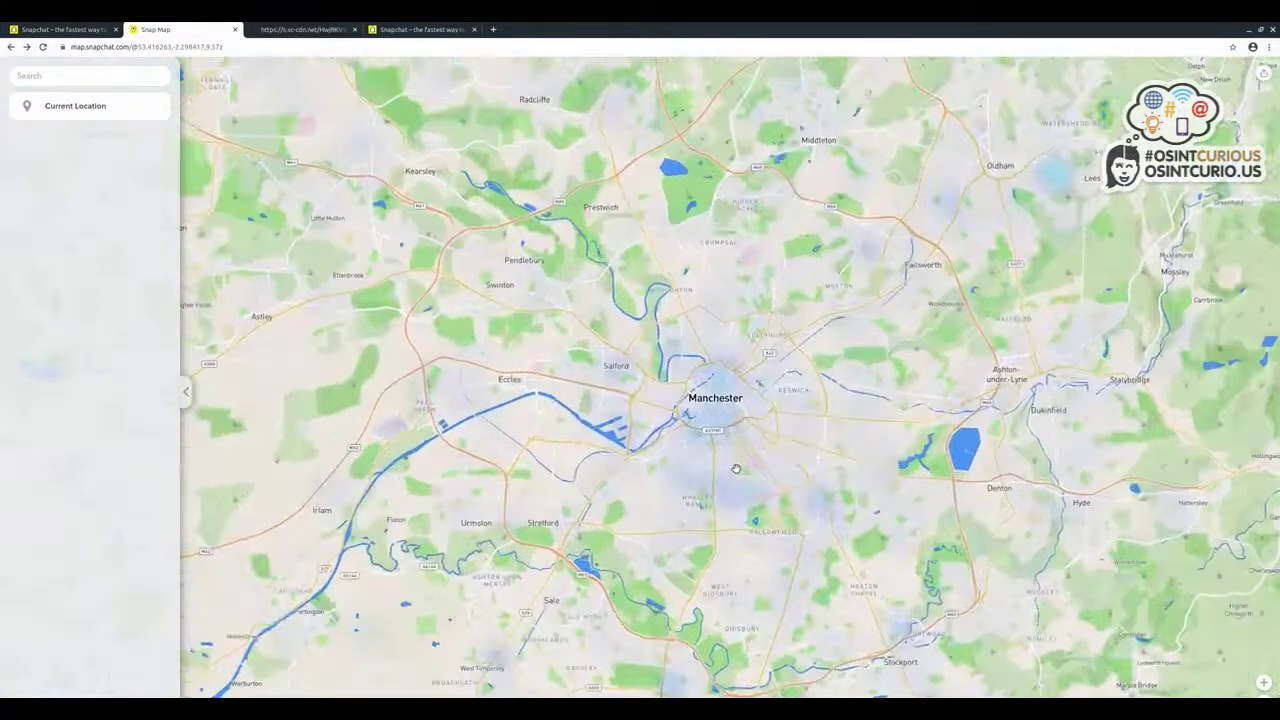
{"action": "scroll", "coordinate": [736, 467], "scroll_direction": "up", "scroll_amount": 2}
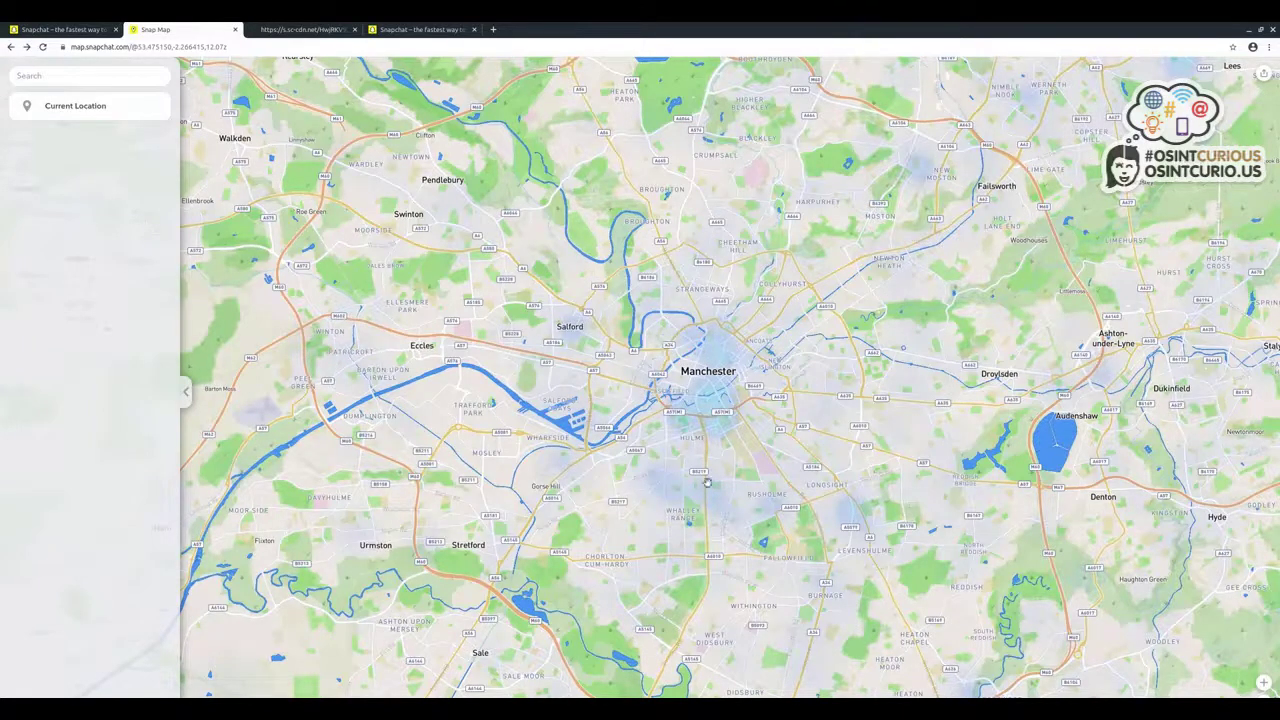
{"action": "scroll", "coordinate": [724, 459], "scroll_direction": "up", "scroll_amount": 3}
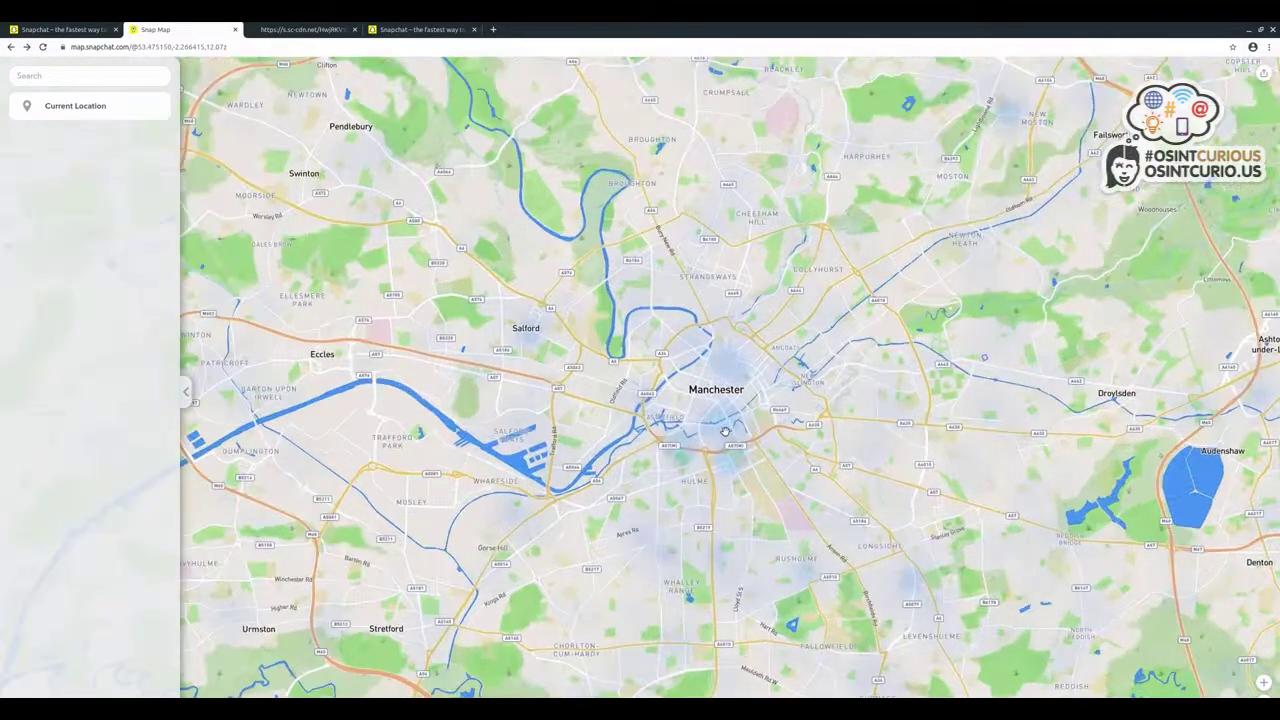
{"action": "scroll", "coordinate": [725, 428], "scroll_direction": "up", "scroll_amount": 3}
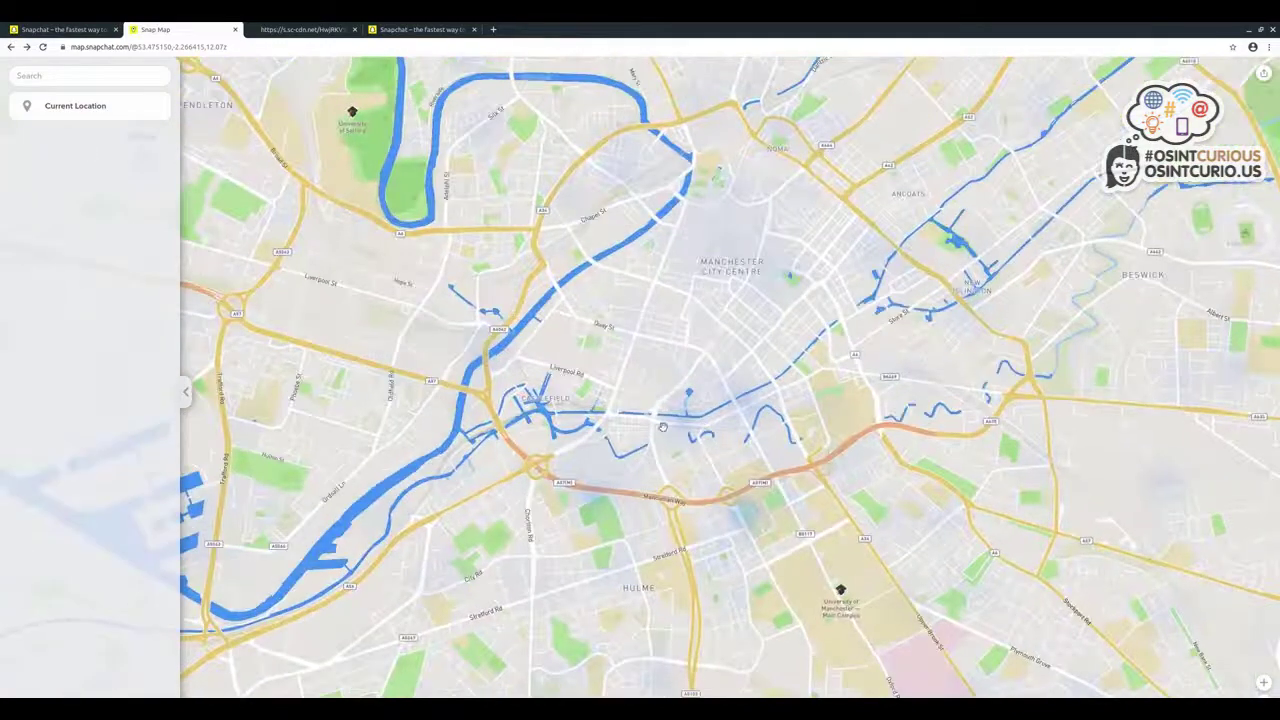
{"action": "scroll", "coordinate": [706, 443], "scroll_direction": "up", "scroll_amount": 3}
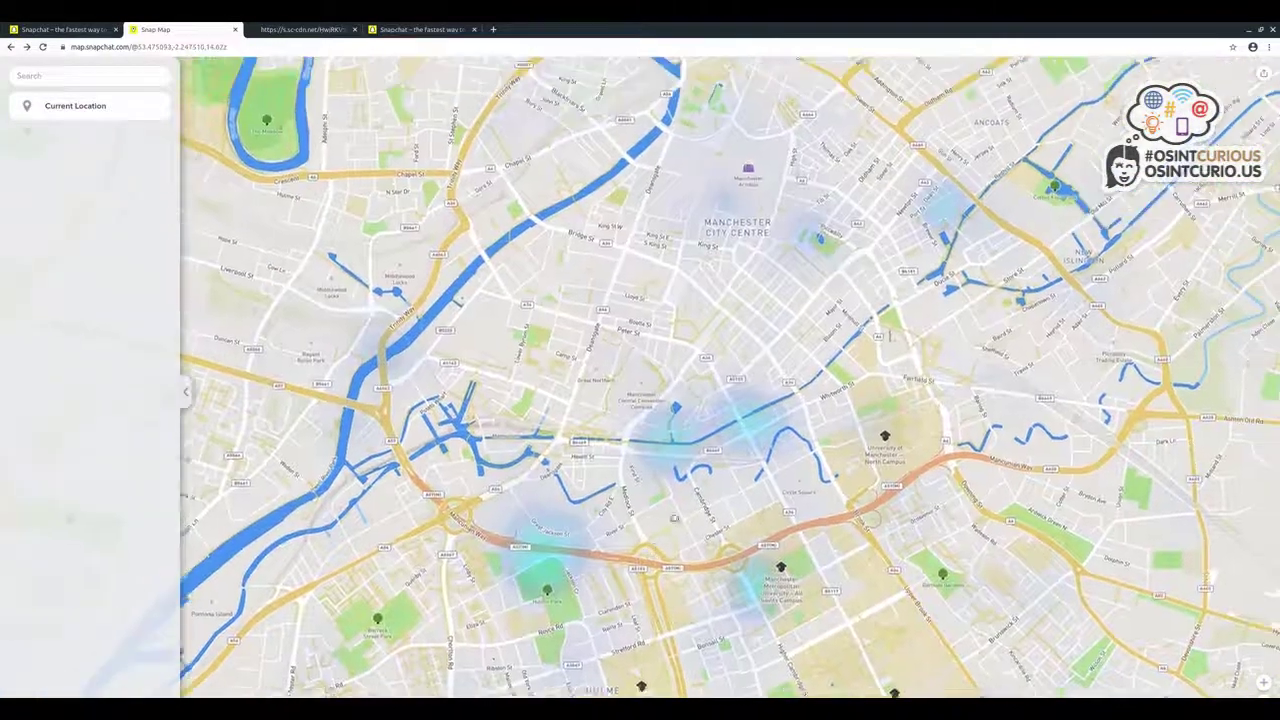
{"action": "scroll", "coordinate": [722, 492], "scroll_direction": "down", "scroll_amount": 1}
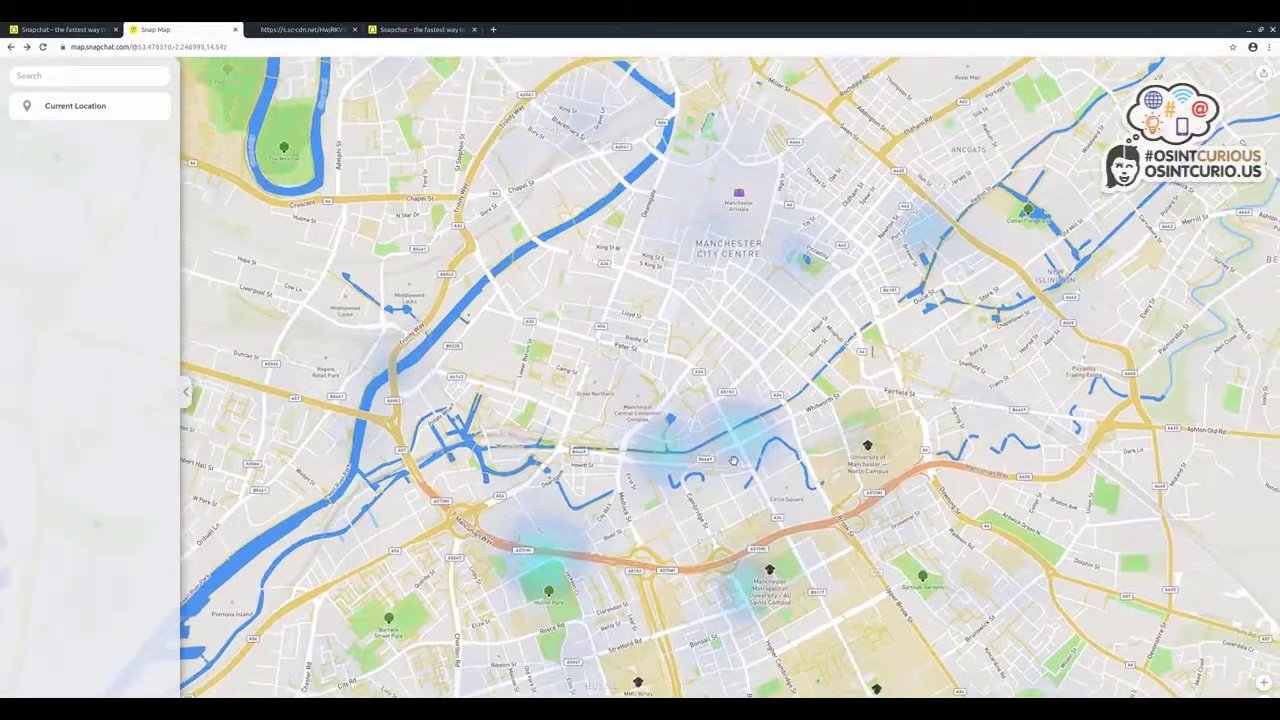
{"action": "left_click", "coordinate": [712, 518]}
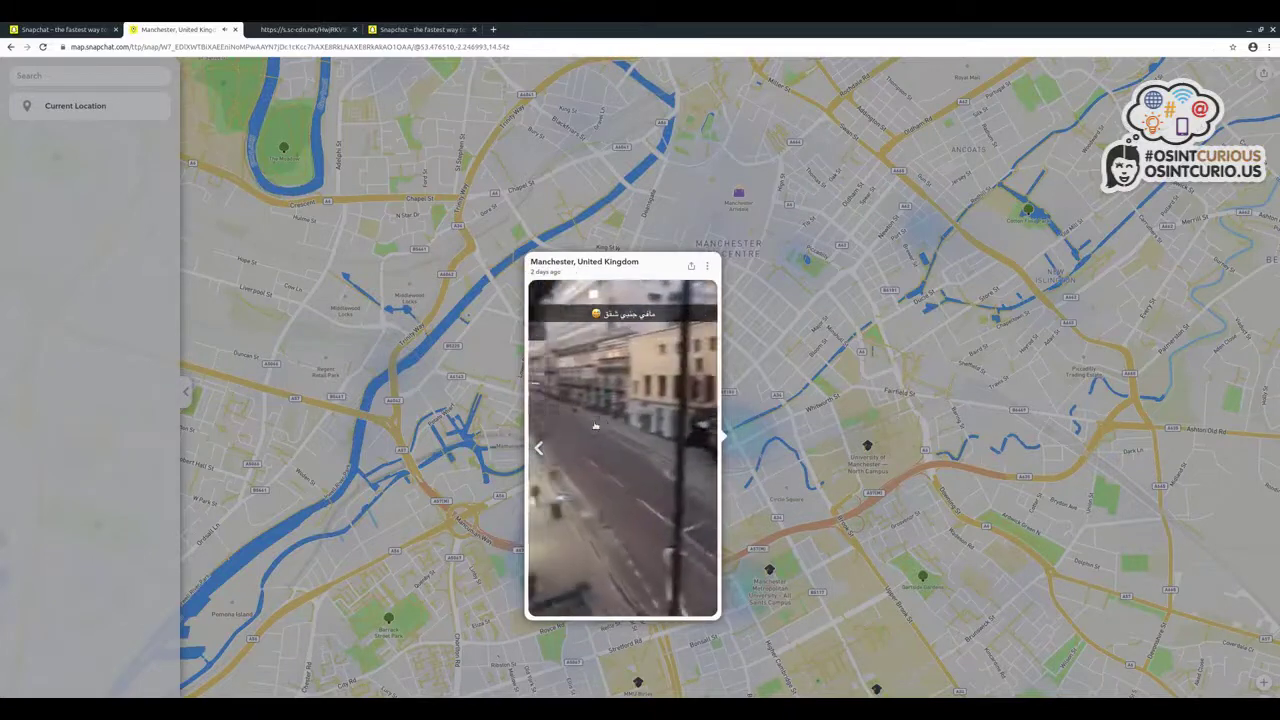
- Filter the developer tools' network requests to Media and open the third media.mp4 in a new tab
{"action": "key", "text": "ctrl+shift+i"}
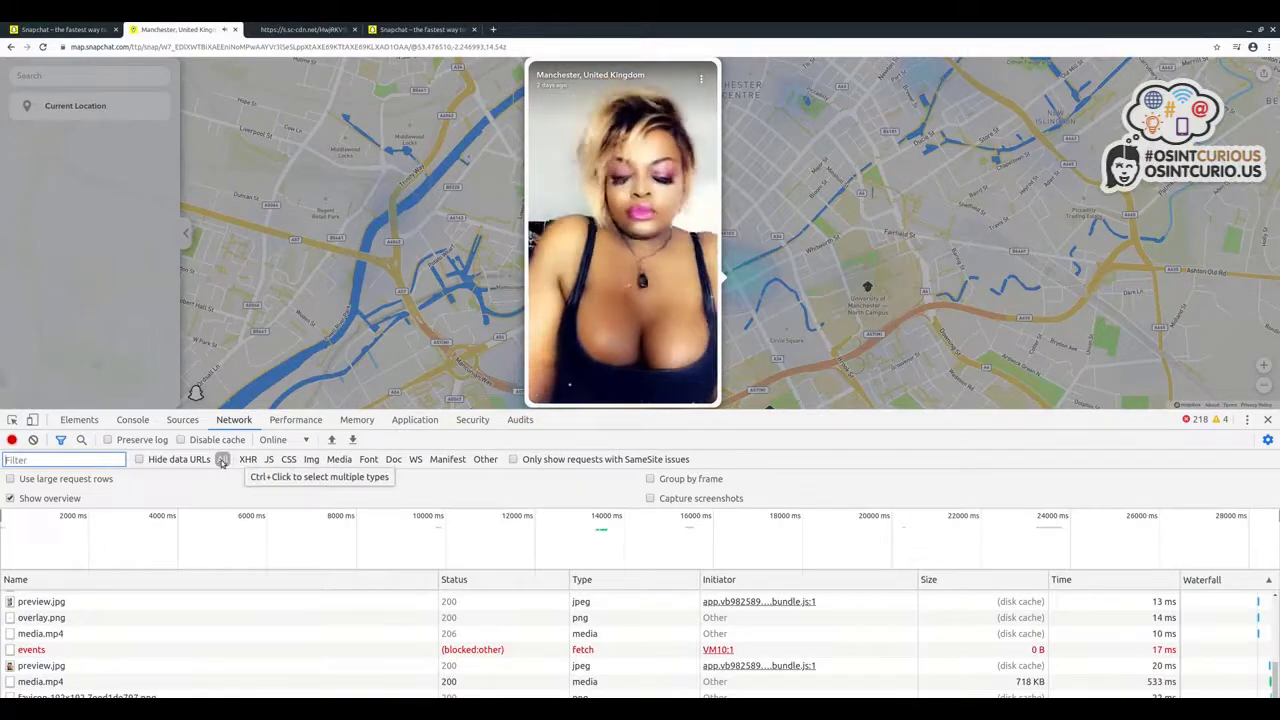
{"action": "left_click", "coordinate": [339, 459]}
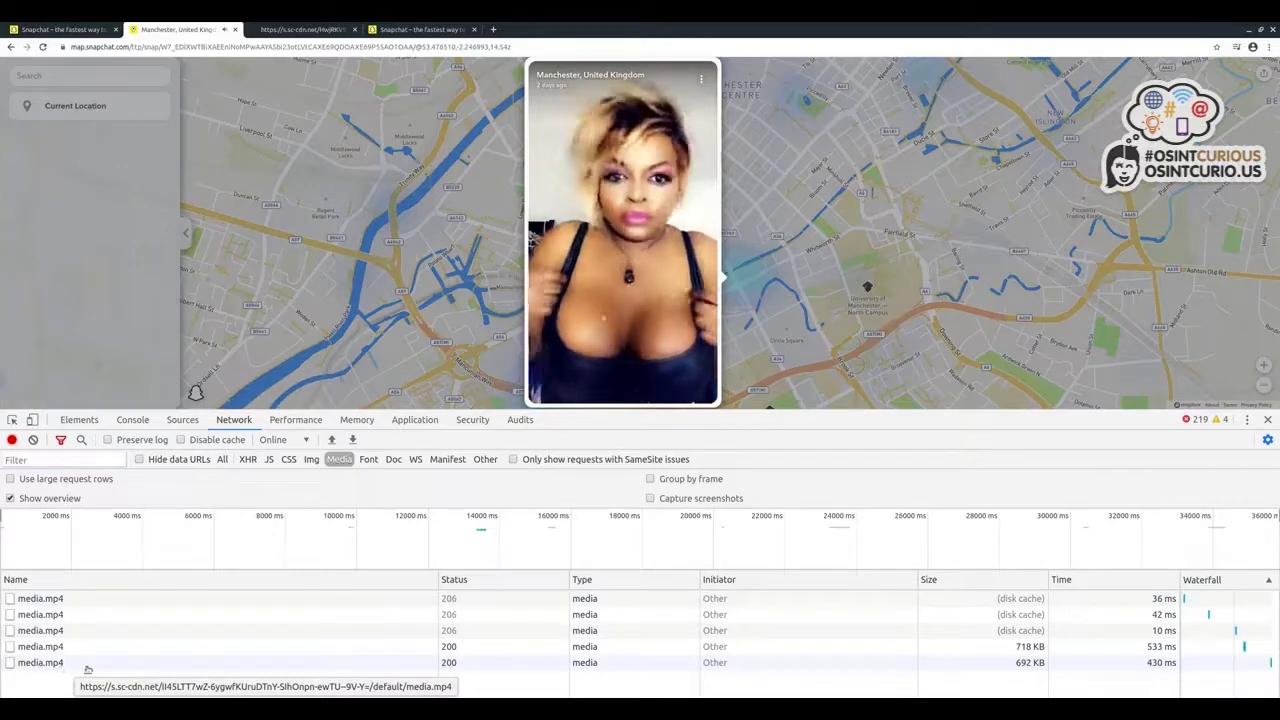
{"action": "left_click", "coordinate": [81, 648]}
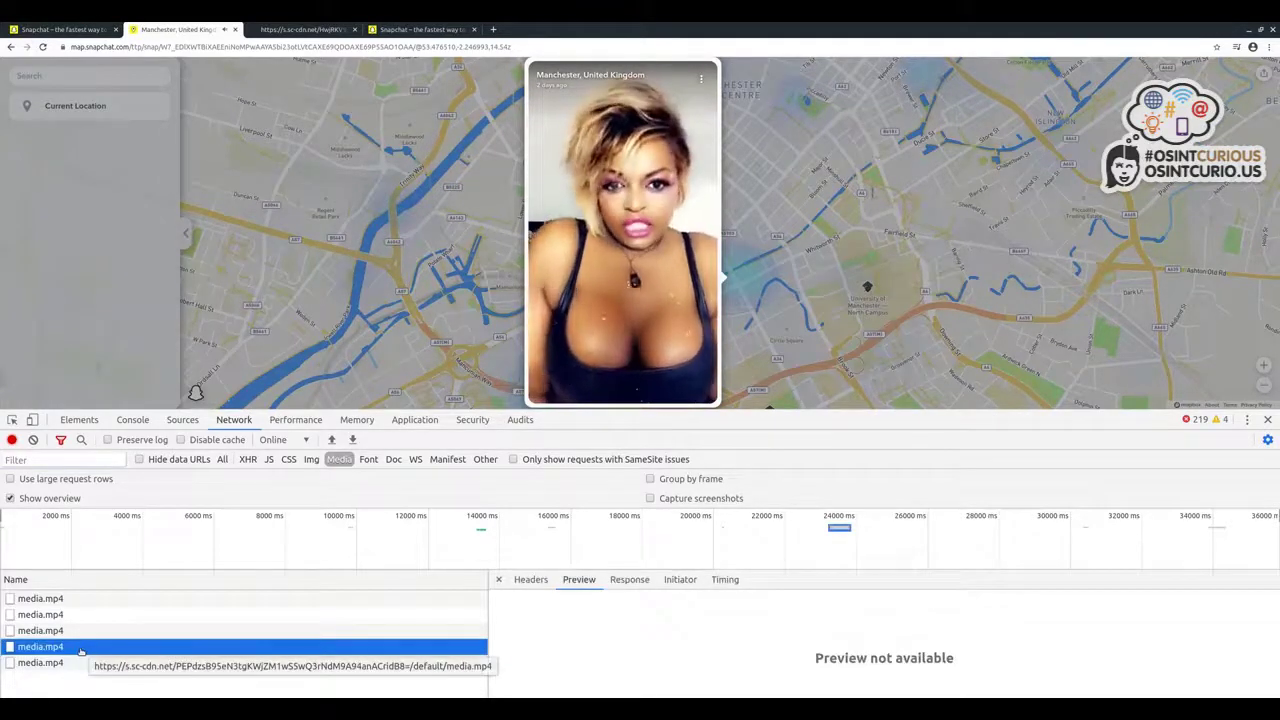
{"action": "left_click", "coordinate": [78, 632]}
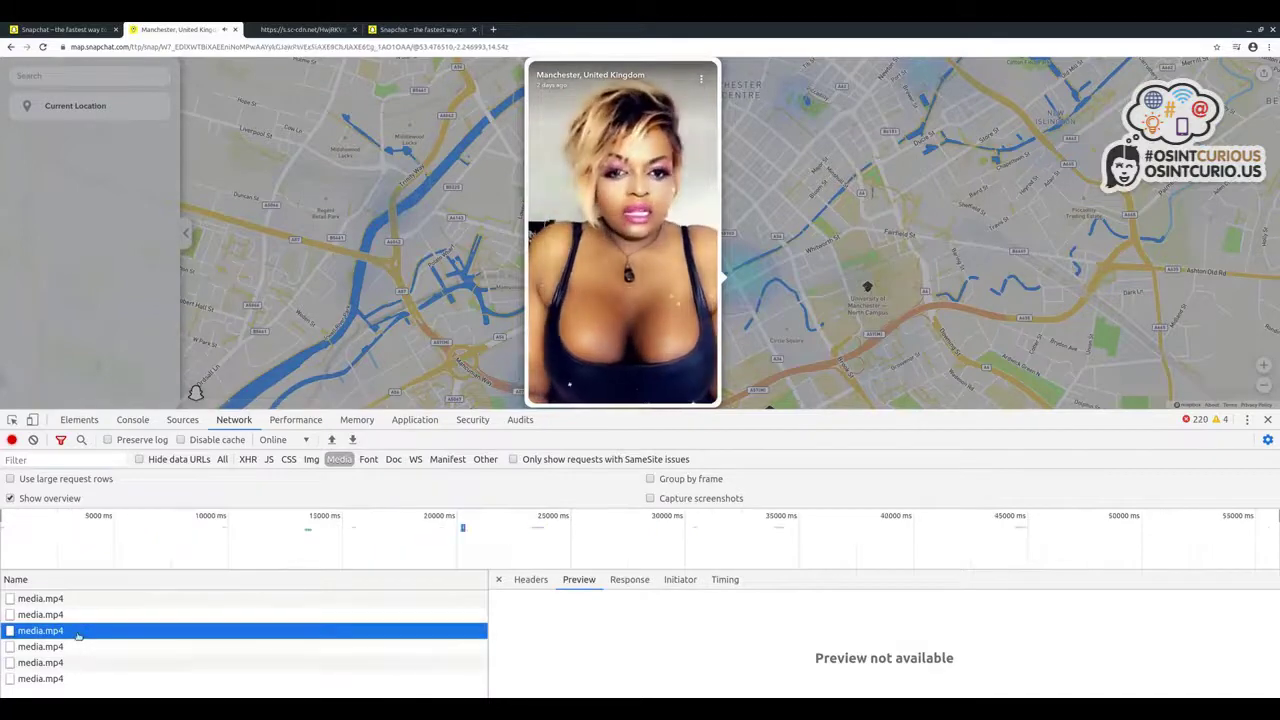
{"action": "right_click", "coordinate": [78, 632]}
{"action": "left_click", "coordinate": [120, 515]}
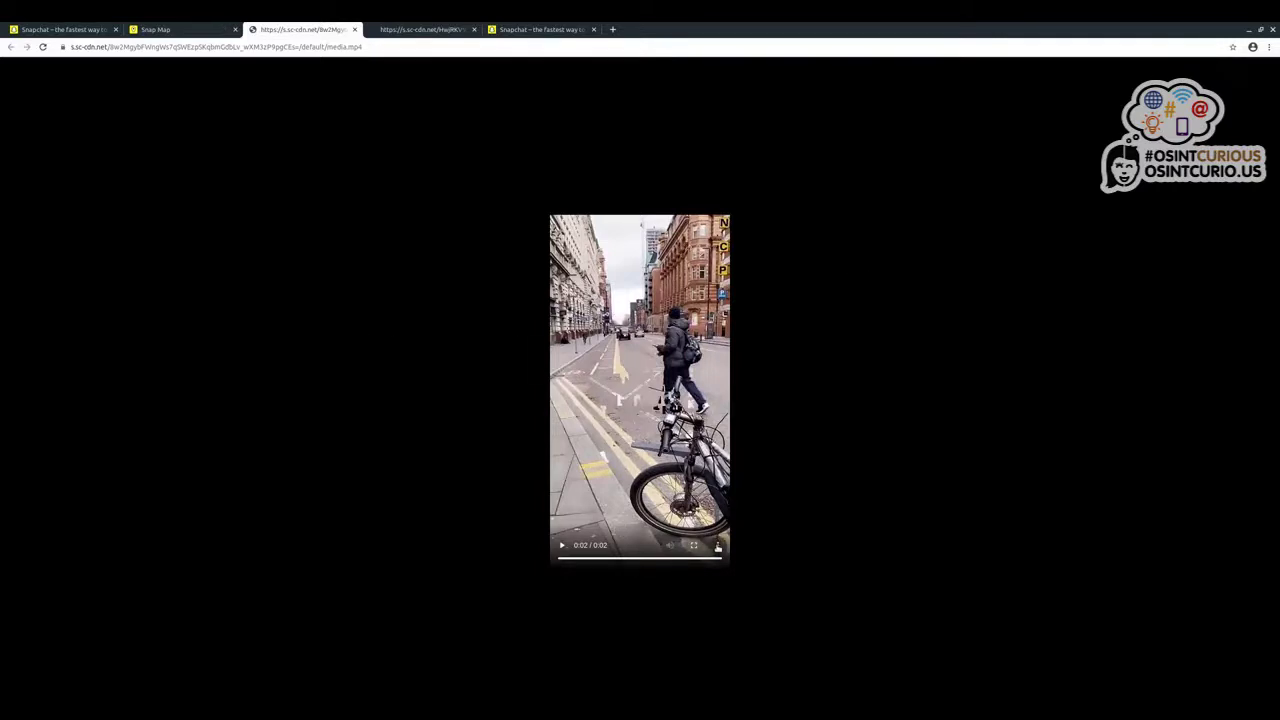
- Look through the download and save options offered for the street video
{"action": "left_click", "coordinate": [717, 547]}
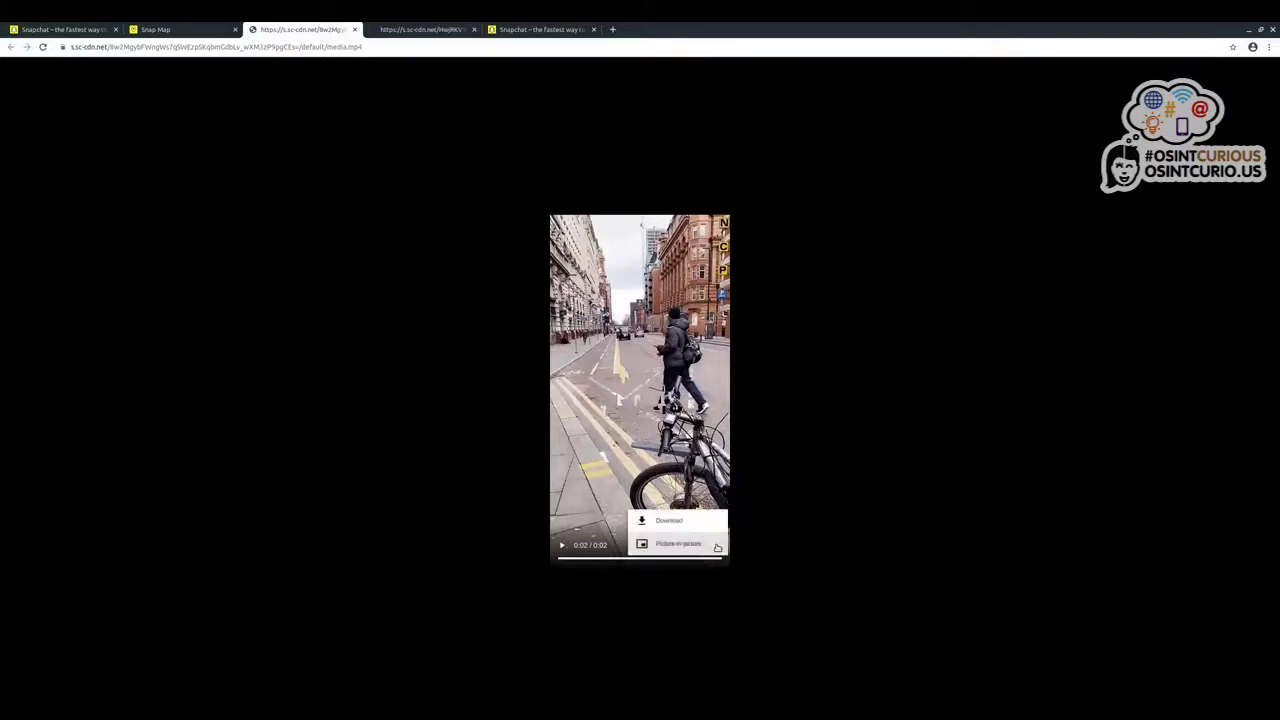
{"action": "key", "text": "space"}
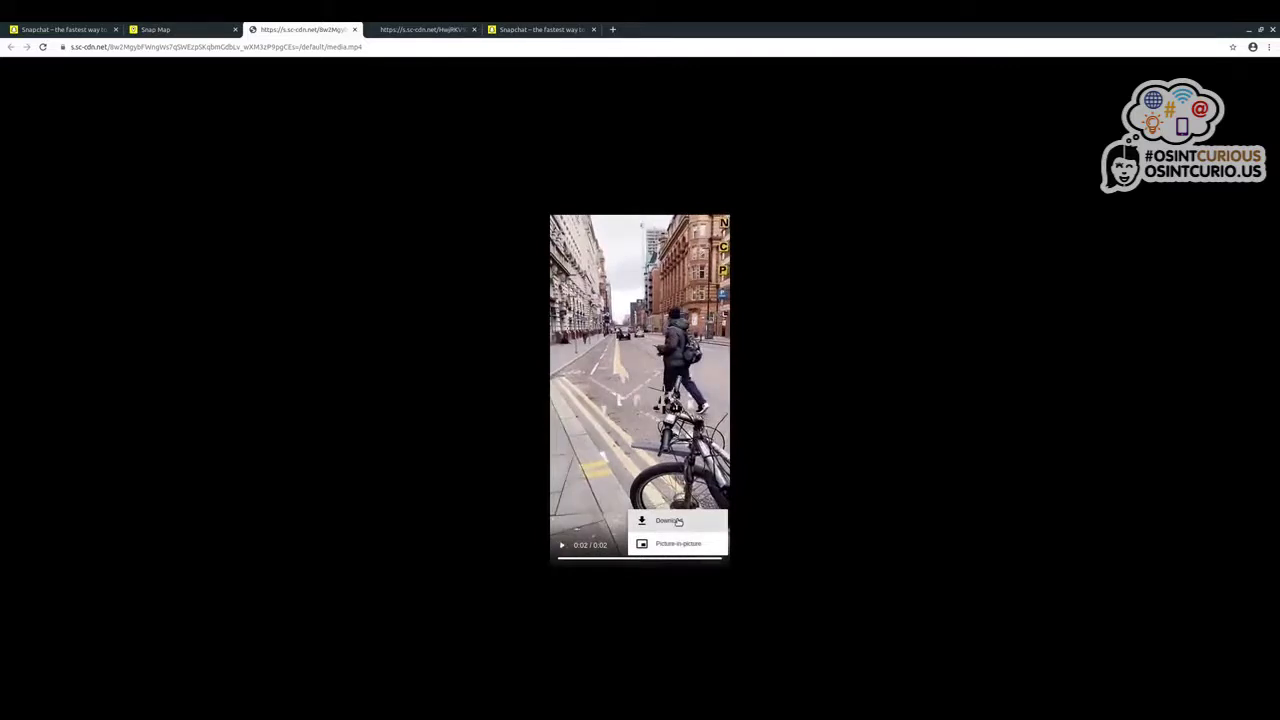
{"action": "right_click", "coordinate": [629, 352]}
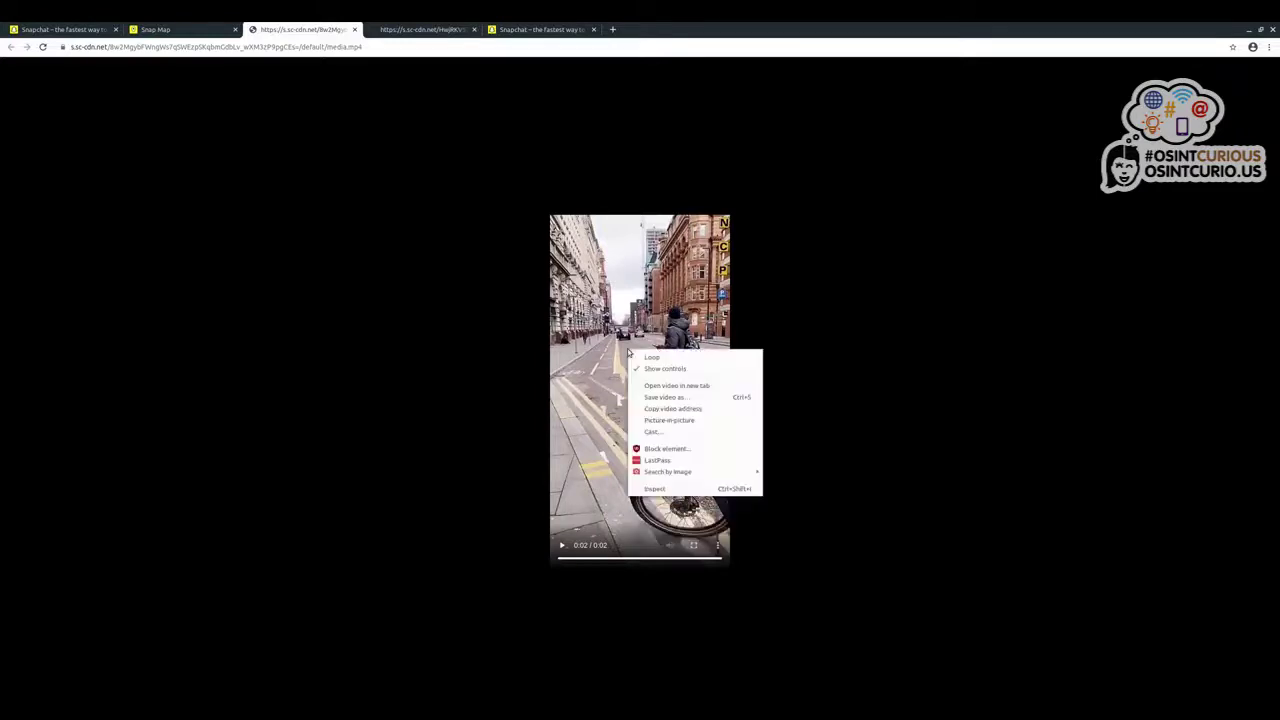
{"action": "left_click", "coordinate": [410, 426]}
{"action": "left_click", "coordinate": [717, 545]}
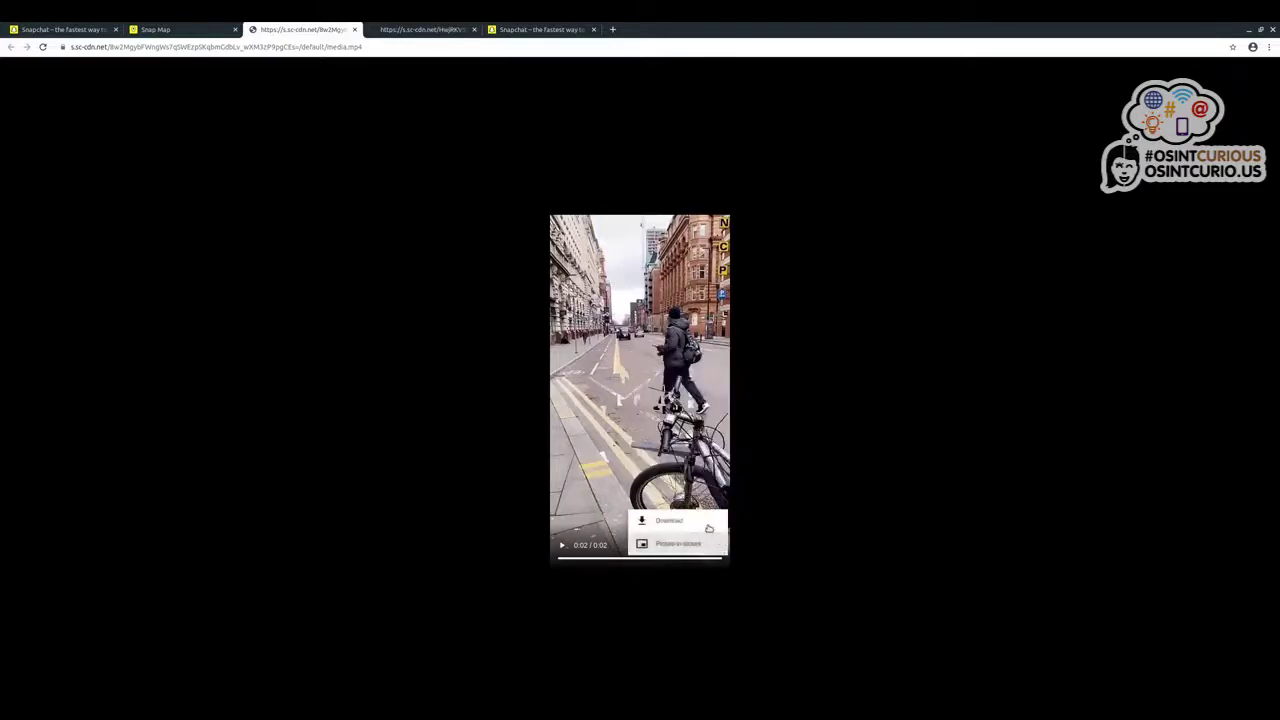
{"action": "left_click", "coordinate": [361, 444]}
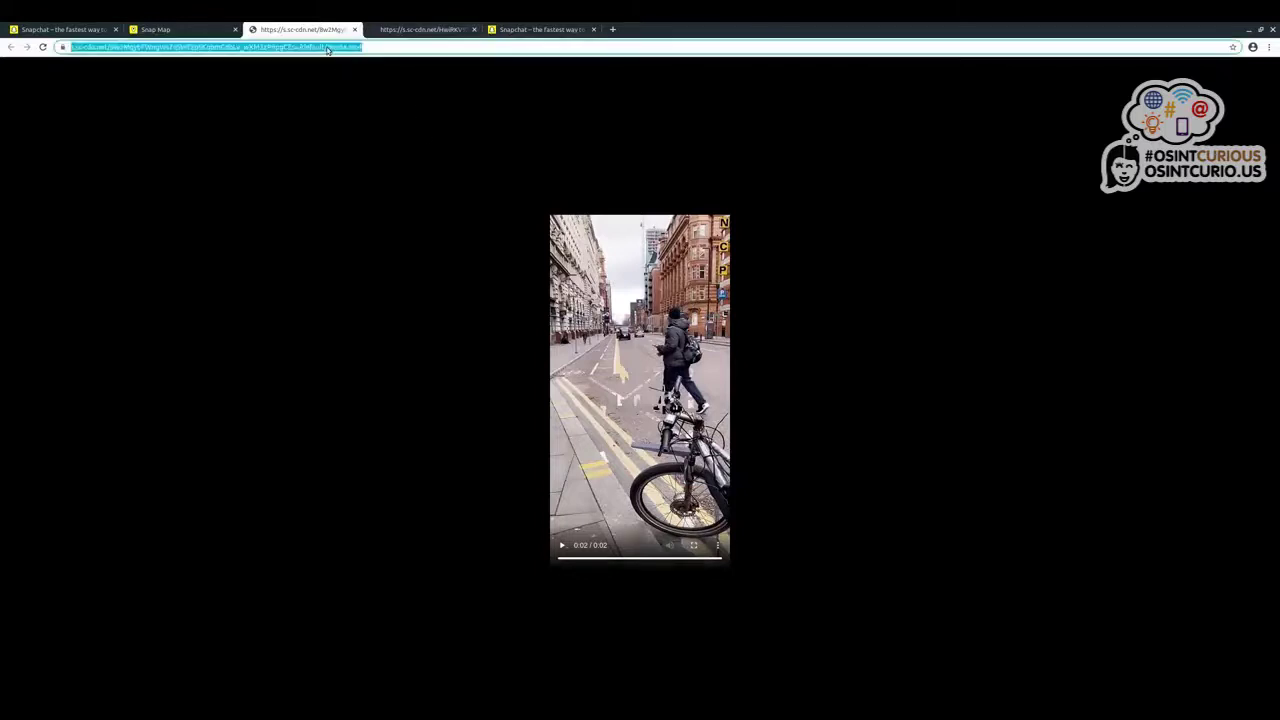
- Replace "media" with "embedded" in the video's address and load embedded.mp4
{"action": "left_click", "coordinate": [341, 106]}
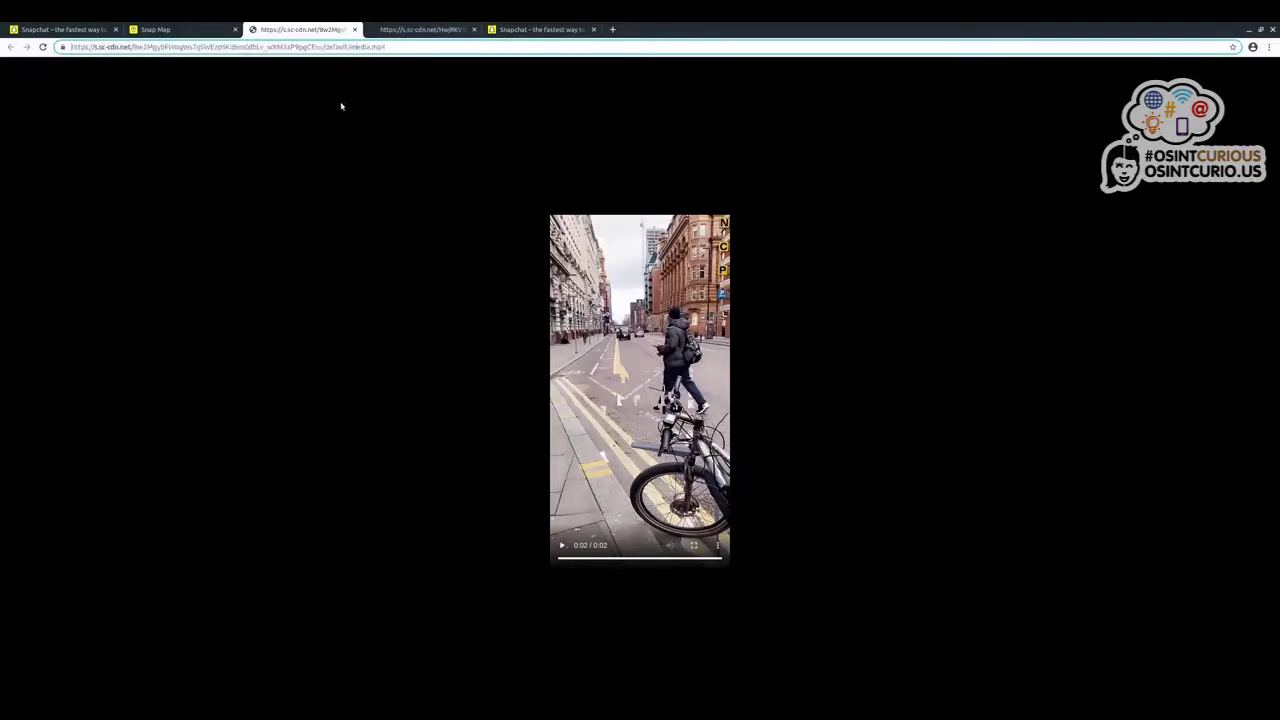
{"action": "key", "text": "Delete"}
{"action": "key", "text": "Delete"}
{"action": "key", "text": "Delete"}
{"action": "key", "text": "Delete"}
{"action": "key", "text": "Delete"}
{"action": "key", "text": "Delete"}
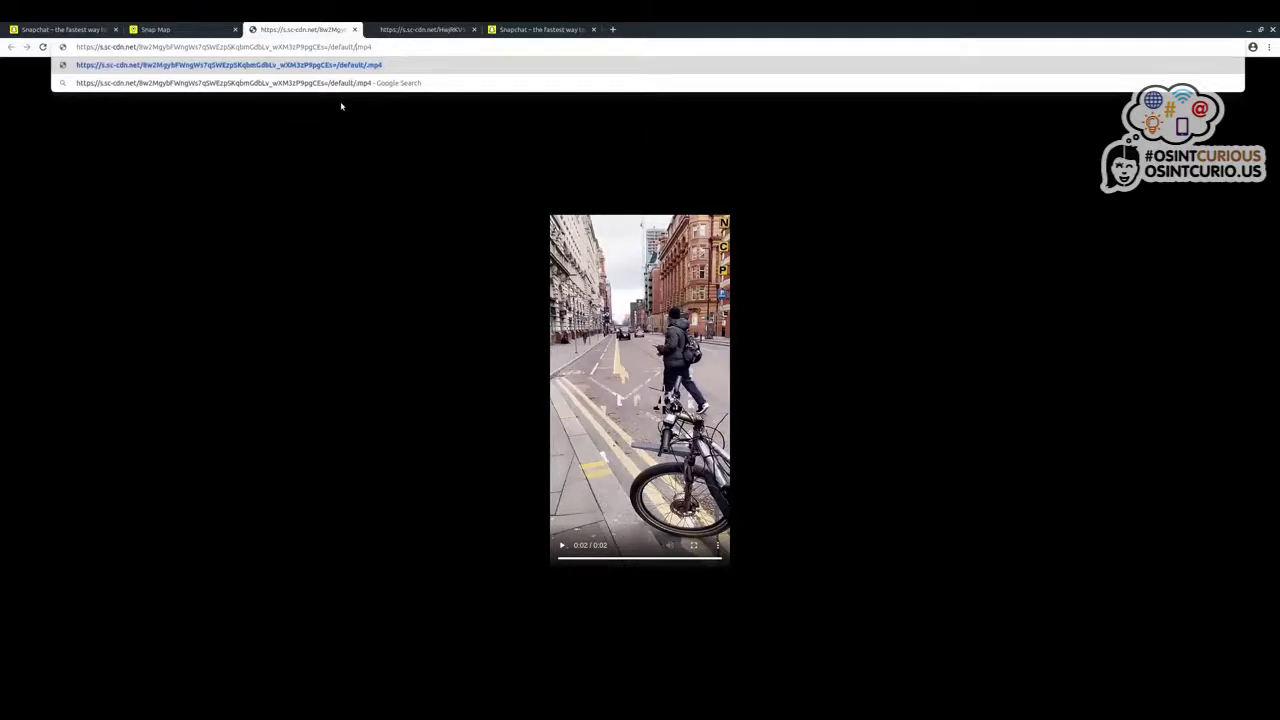
{"action": "type", "text": "embedded"}
{"action": "key", "text": "Return"}
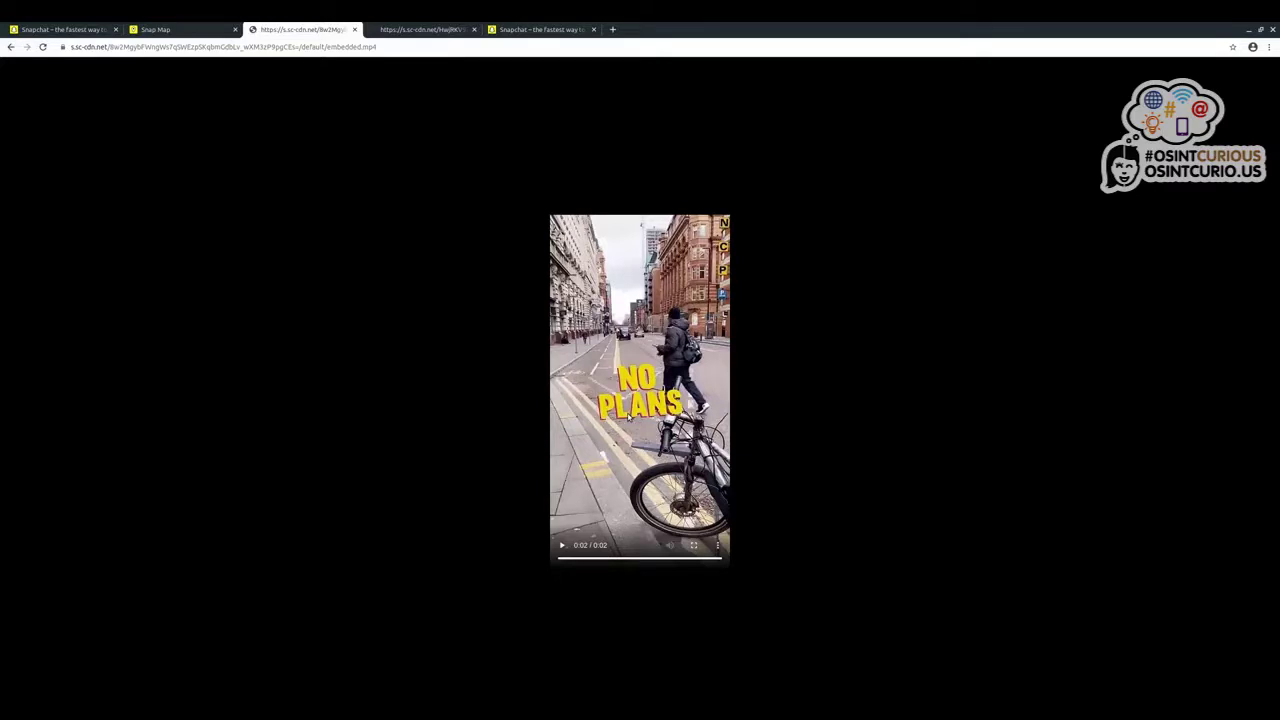
- Replace "embedded" with "media" in the street video's address and load media.mp4
{"action": "left_click", "coordinate": [340, 47]}
{"action": "left_click", "coordinate": [341, 47]}
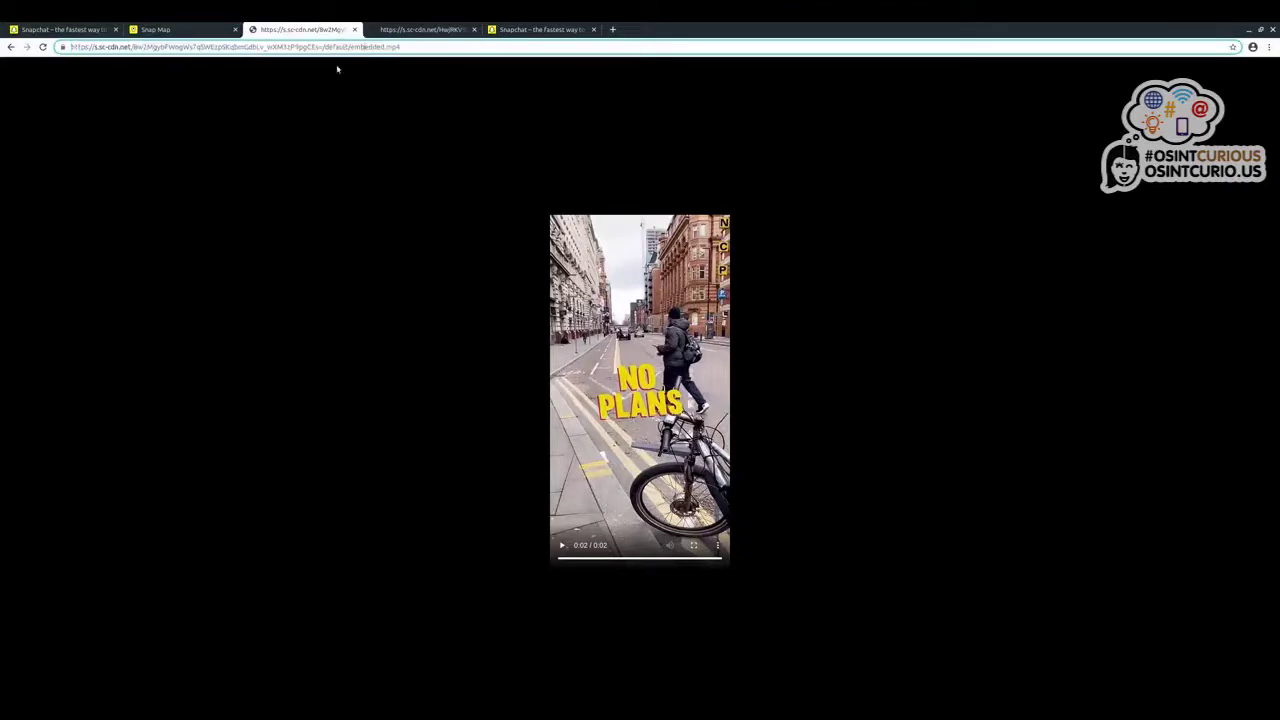
{"action": "key", "text": "BackSpace"}
{"action": "key", "text": "BackSpace"}
{"action": "key", "text": "BackSpace"}
{"action": "key", "text": "BackSpace"}
{"action": "key", "text": "BackSpace"}
{"action": "key", "text": "BackSpace"}
{"action": "key", "text": "BackSpace"}
{"action": "key", "text": "BackSpace"}
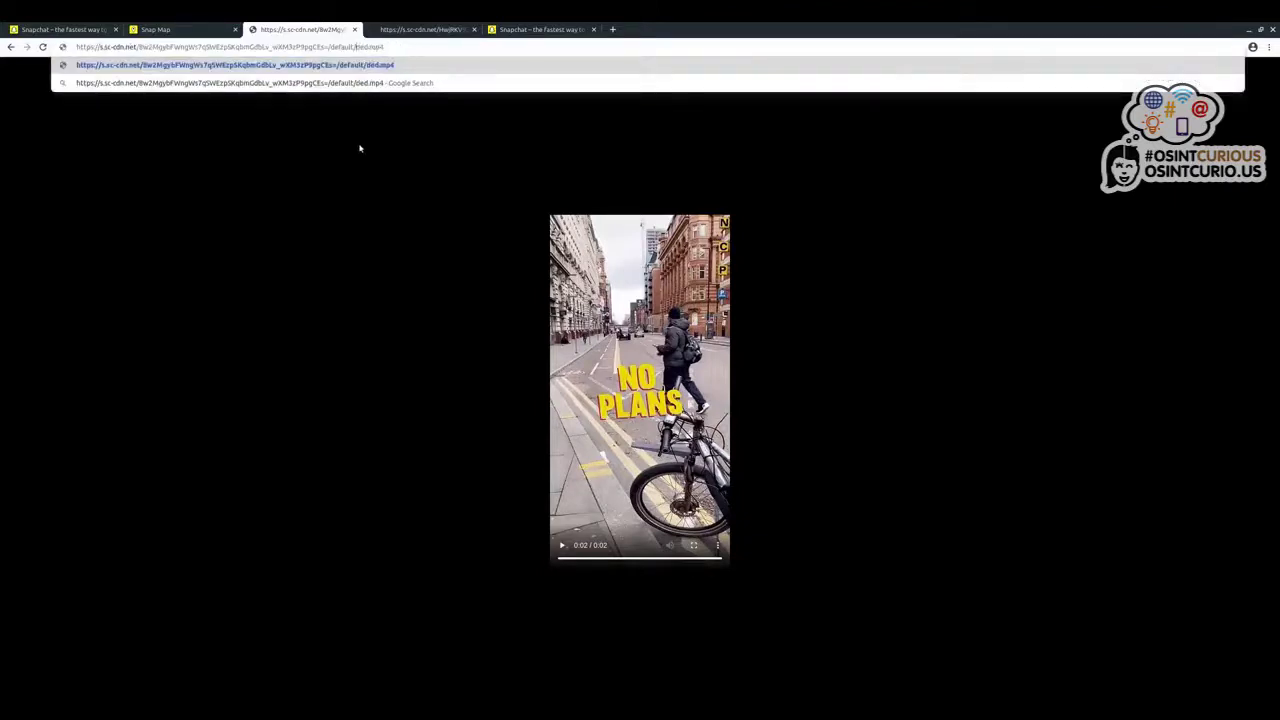
{"action": "type", "text": "media"}
{"action": "key", "text": "Return"}
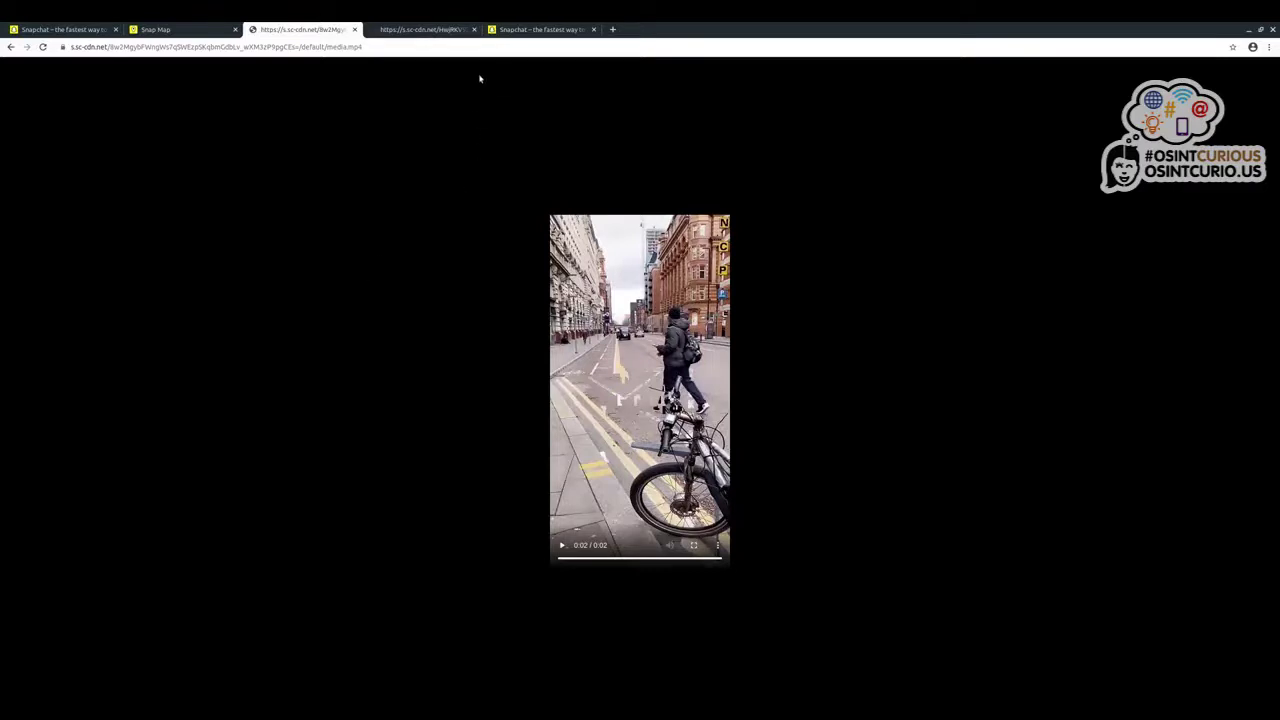
- Switch to the story.snapchat.com page, browse the public stories, and open DJ Khaled's story
{"action": "left_click", "coordinate": [540, 29]}
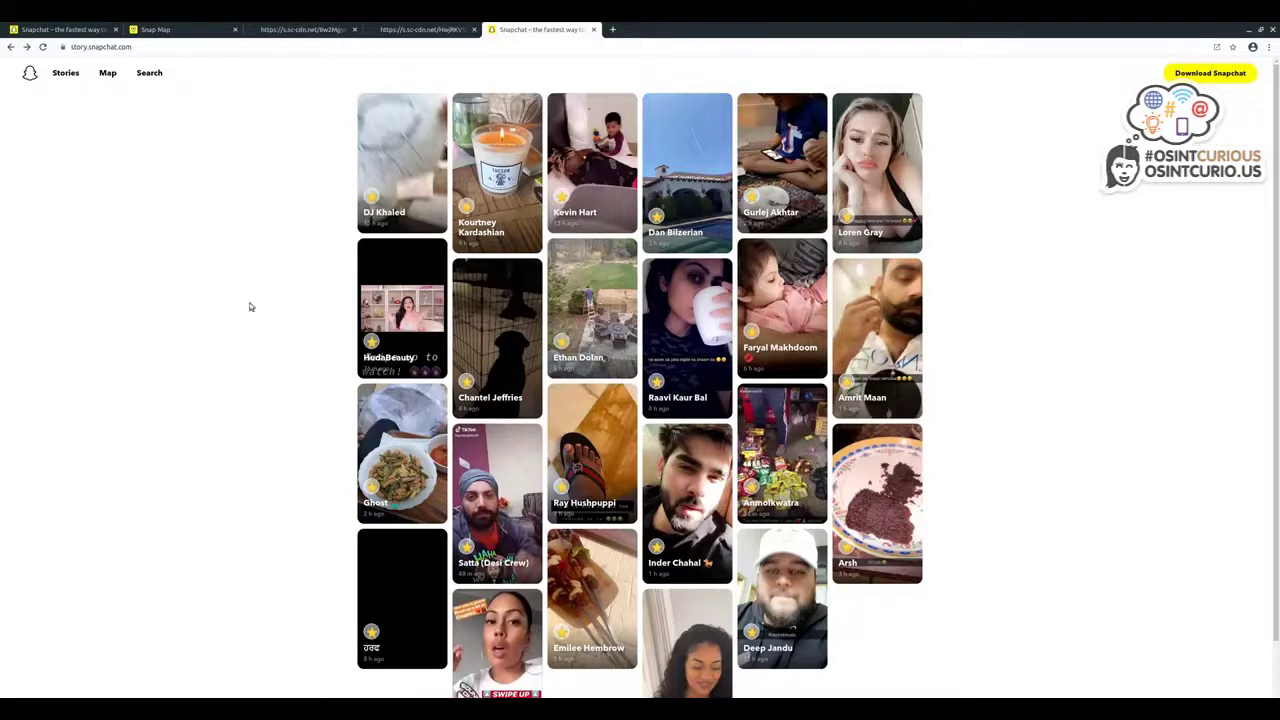
{"action": "scroll", "coordinate": [263, 460], "scroll_direction": "down", "scroll_amount": 3}
{"action": "scroll", "coordinate": [315, 465], "scroll_direction": "down", "scroll_amount": 6}
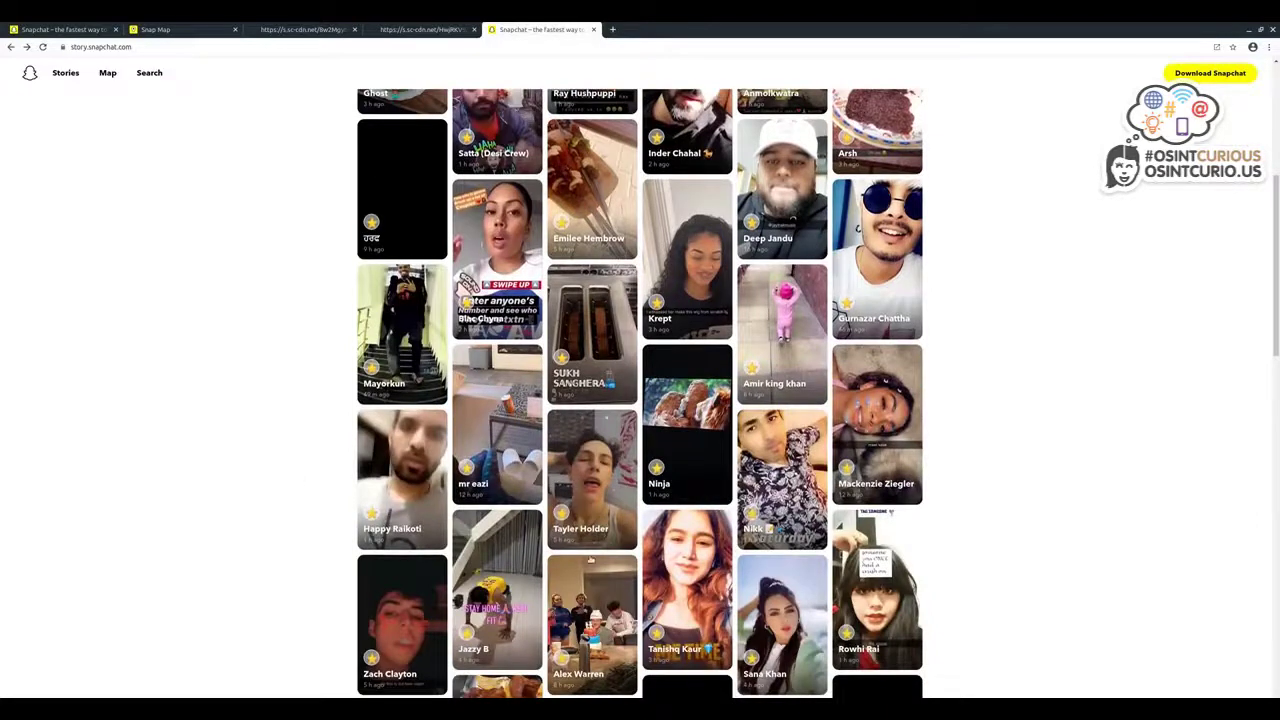
{"action": "scroll", "coordinate": [1031, 477], "scroll_direction": "down", "scroll_amount": 8}
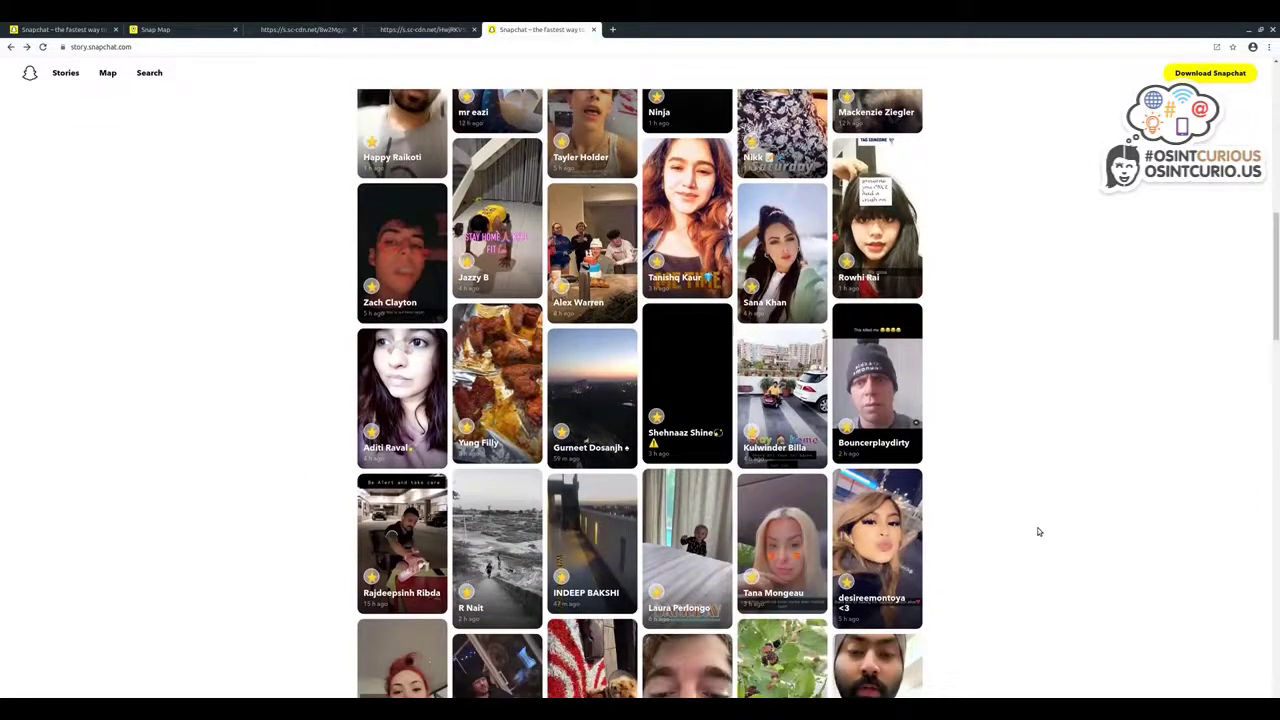
{"action": "scroll", "coordinate": [1038, 532], "scroll_direction": "up", "scroll_amount": 10}
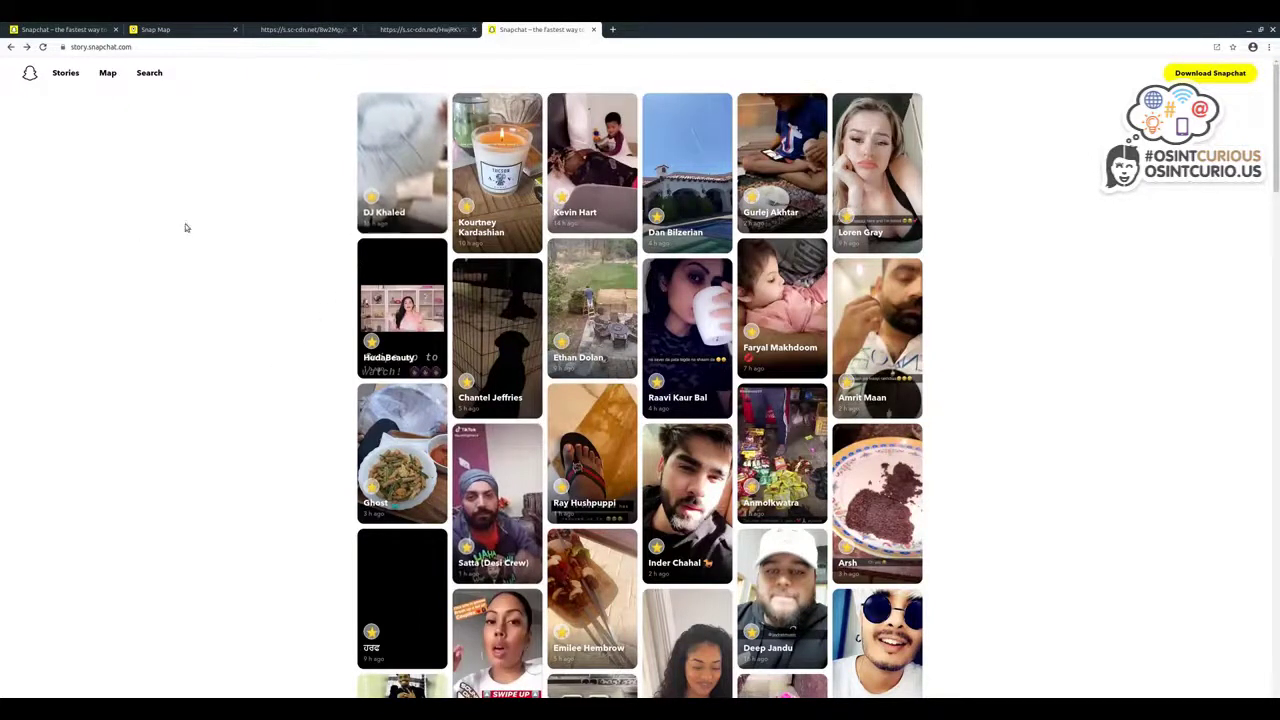
{"action": "left_click", "coordinate": [406, 143]}
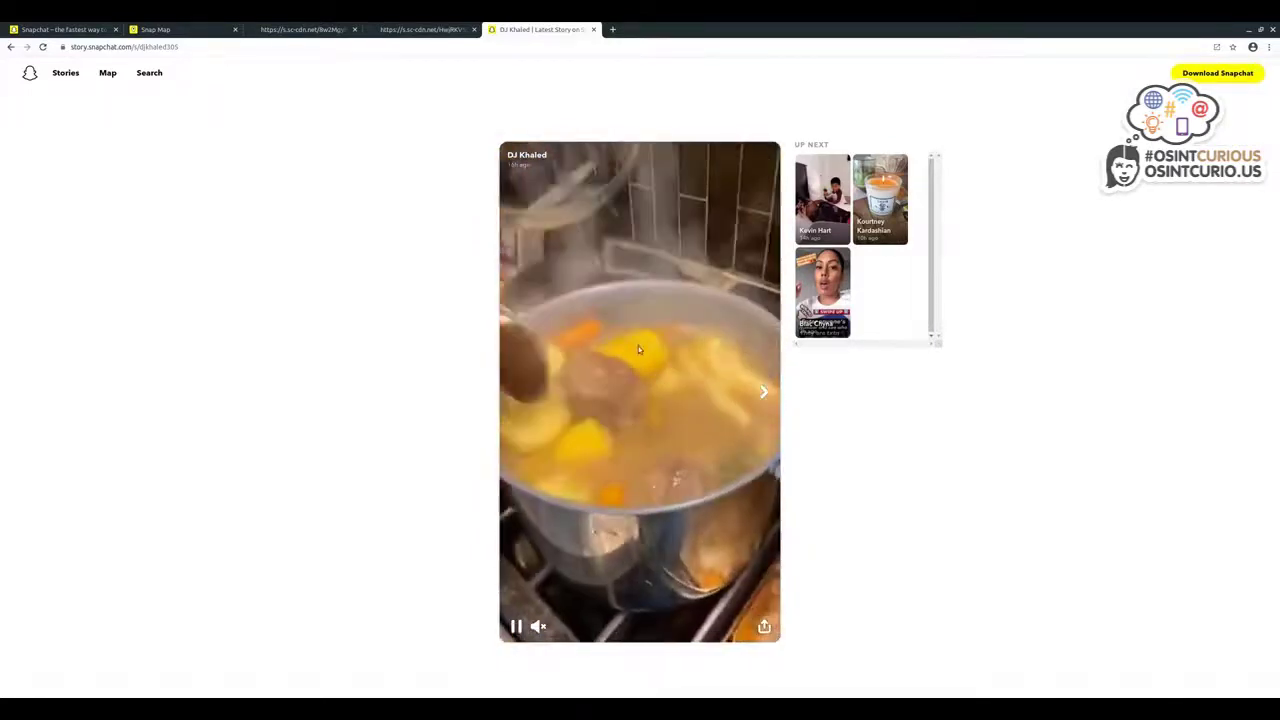
- Inspect the story's media network requests in the developer tools and open the blob video request in a new tab
{"action": "right_click", "coordinate": [662, 442]}
{"action": "left_click", "coordinate": [392, 425]}
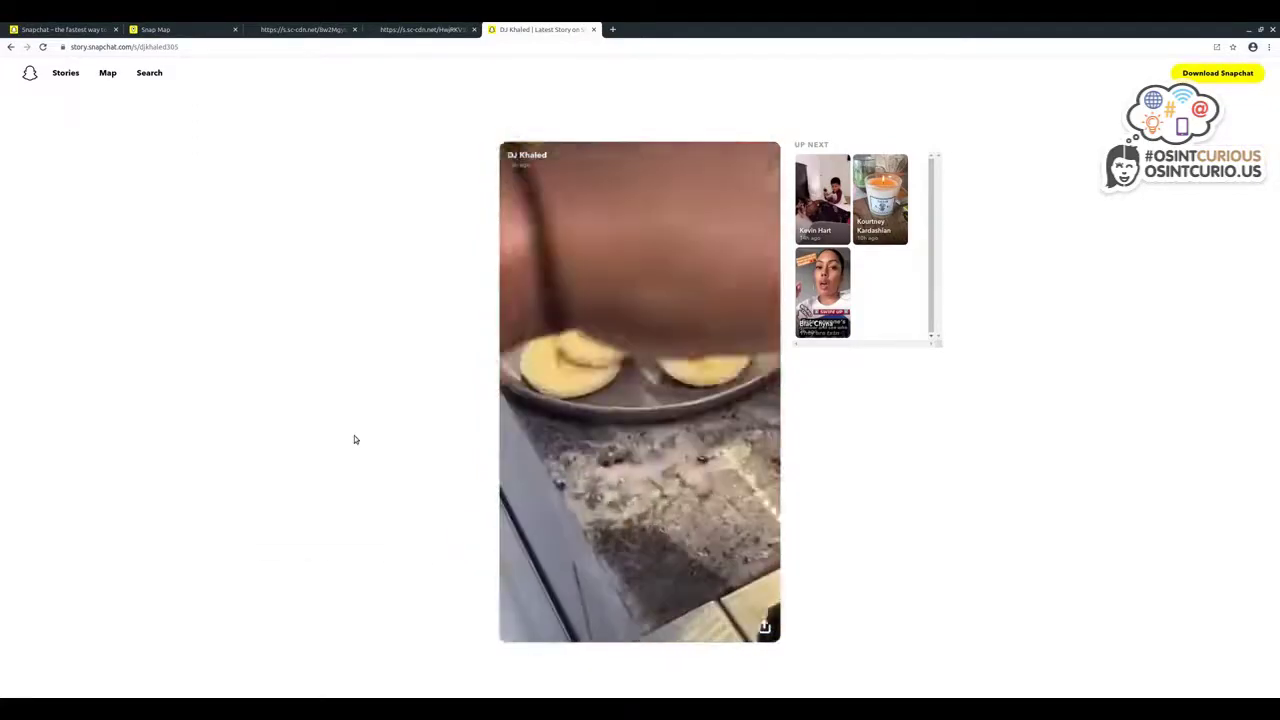
{"action": "key", "text": "ctrl+shift+i"}
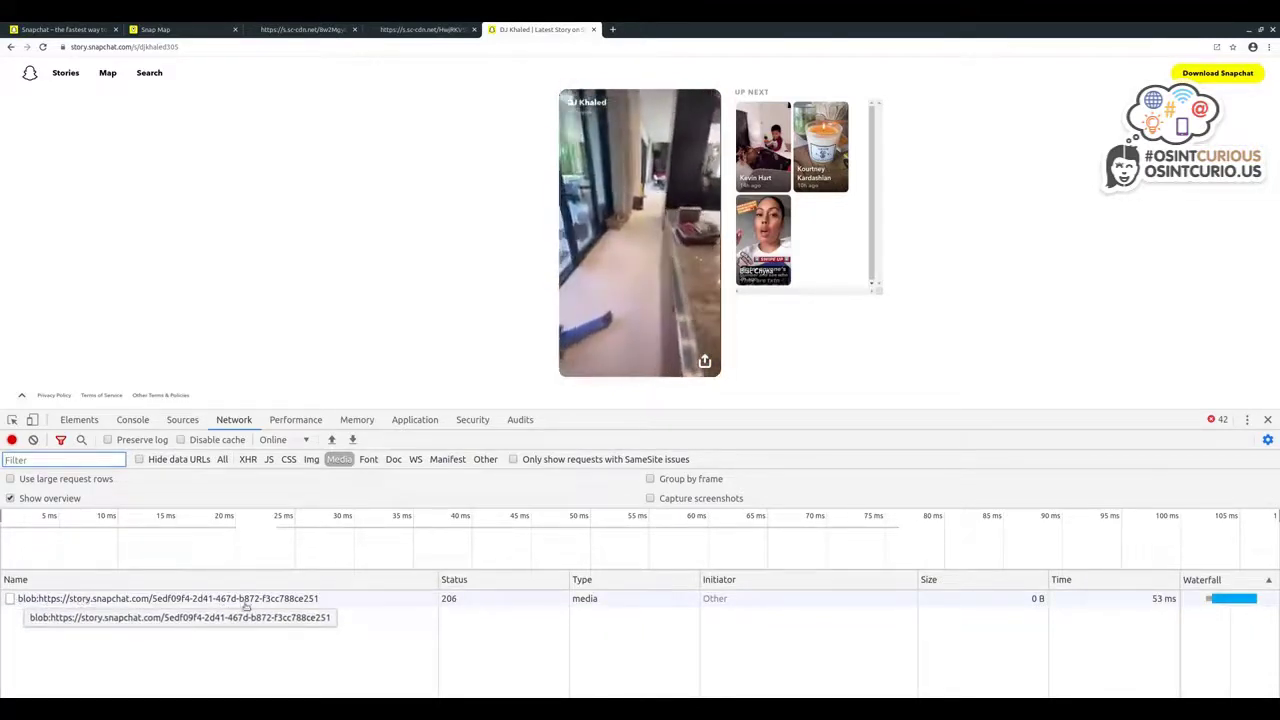
{"action": "right_click", "coordinate": [287, 600]}
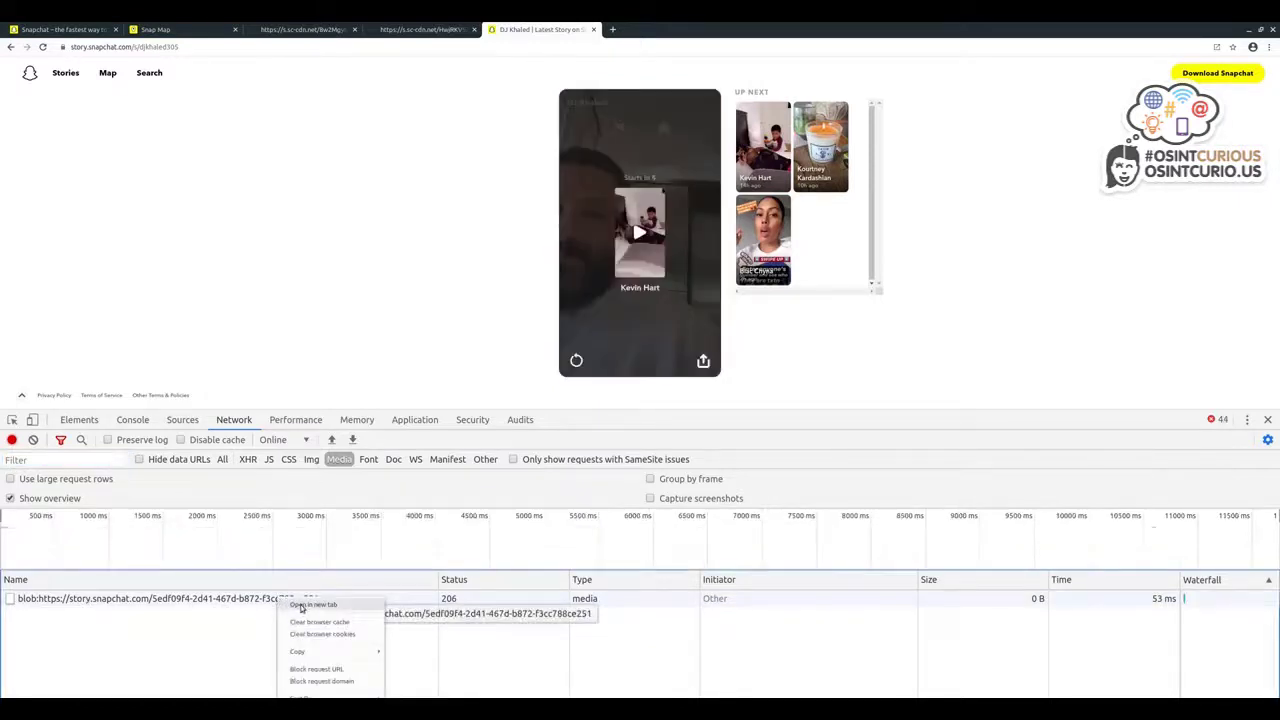
{"action": "left_click", "coordinate": [301, 605]}
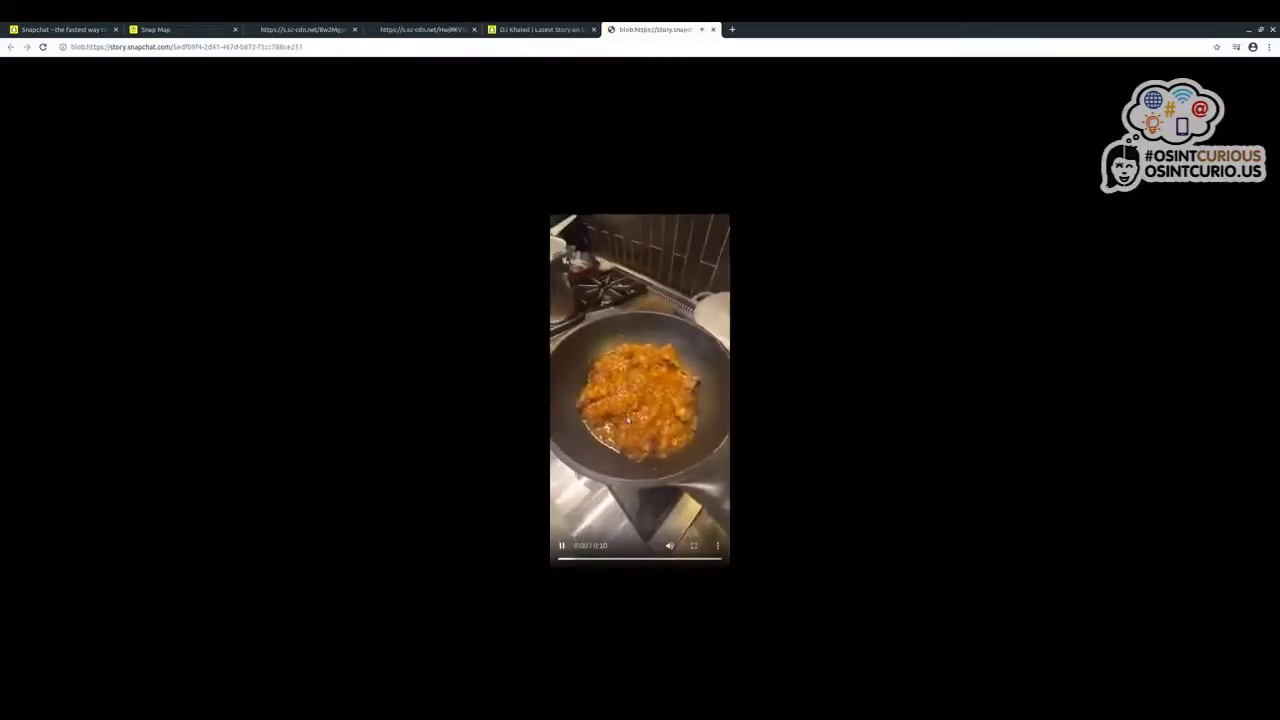